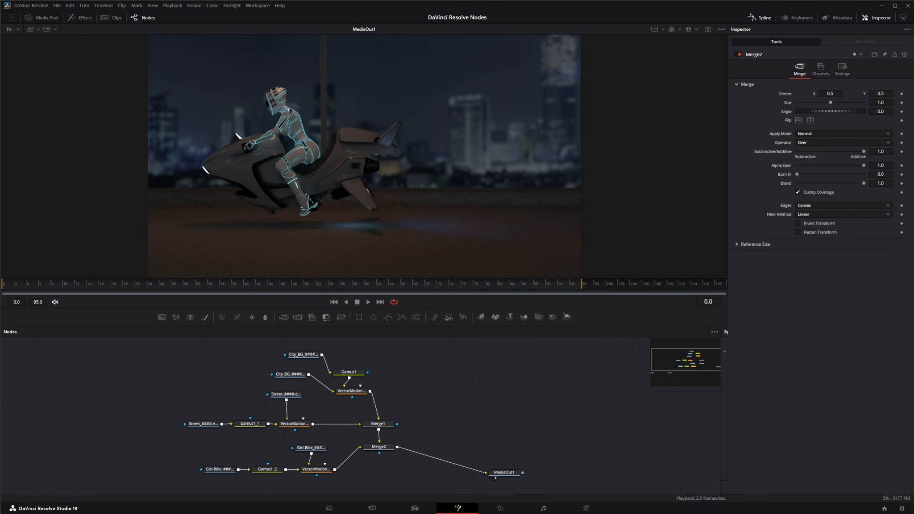
Step: Line up the MediaOut1 node with Merge2 and play back the finished hover-bike composition
left_click_drag(508, 473, 508, 448)
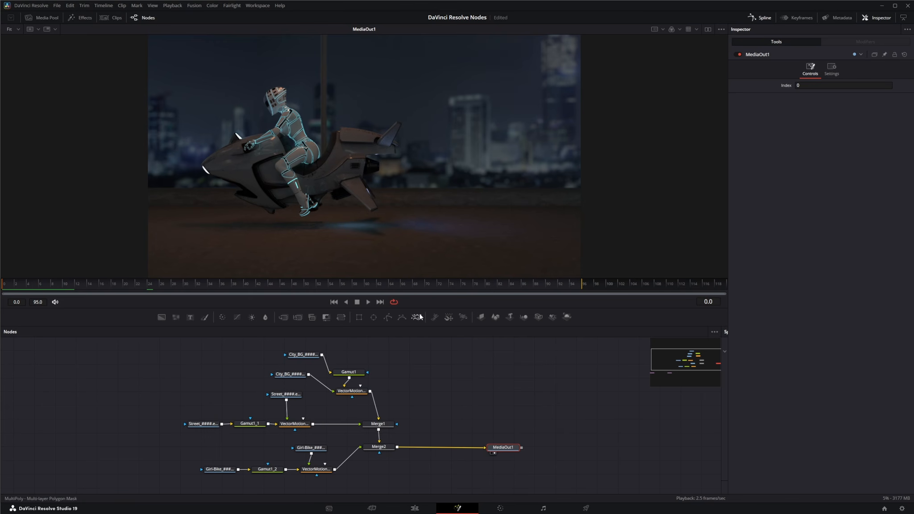
left_click(368, 302)
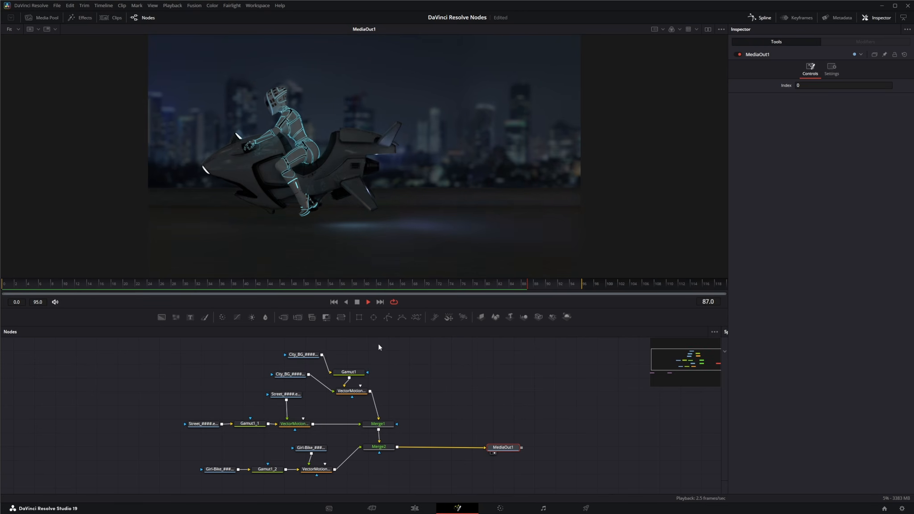
left_click(357, 302)
Step: Delete every node except MediaOut1 from the composition and return to the Edit page
left_click_drag(144, 347, 427, 485)
key("Delete")
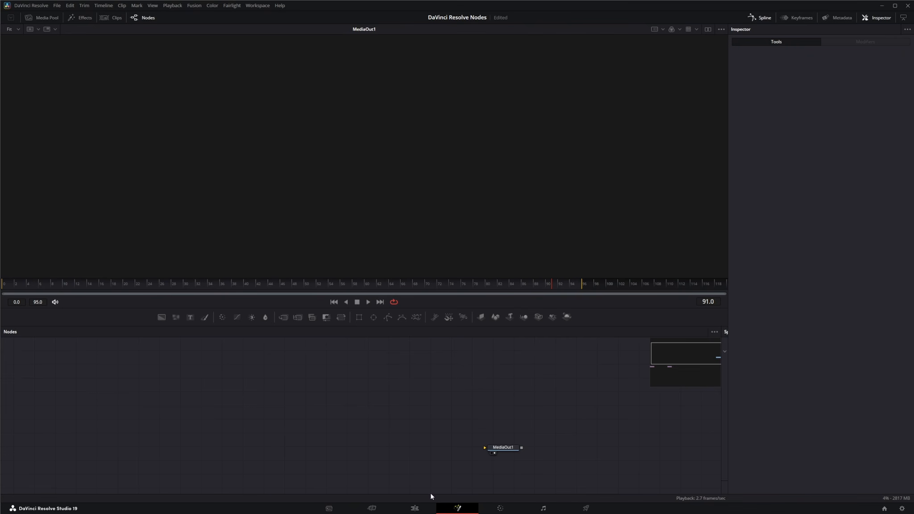
left_click(415, 508)
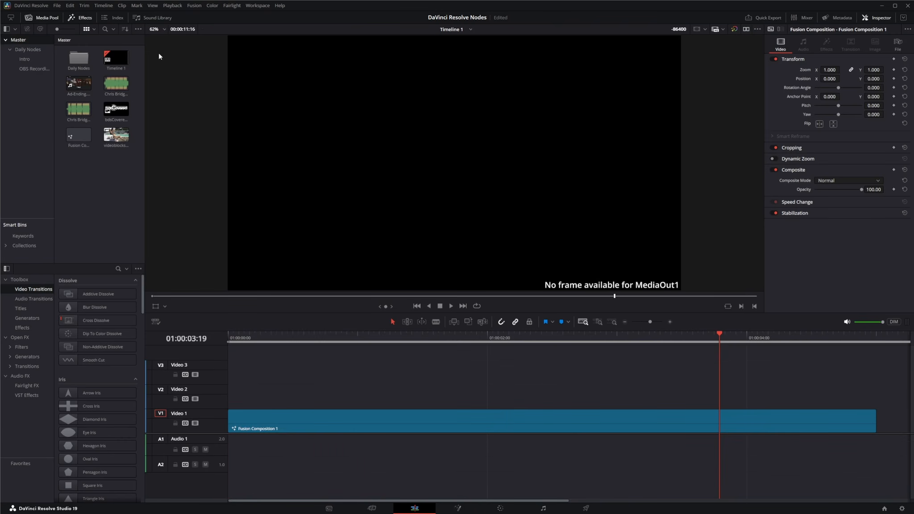
Step: Create a new Fusion composition clip in the Master bin with a duration of 00:00:04:00
left_click(336, 422)
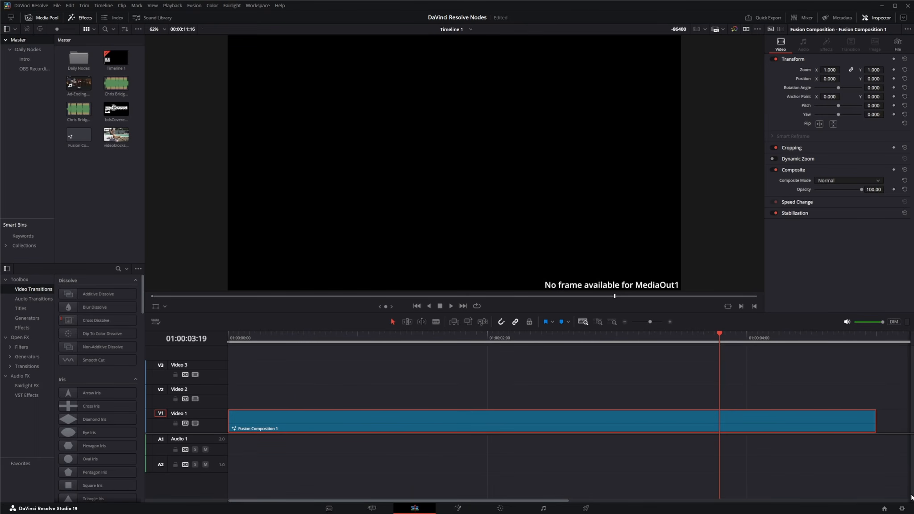
left_click(902, 509)
right_click(65, 163)
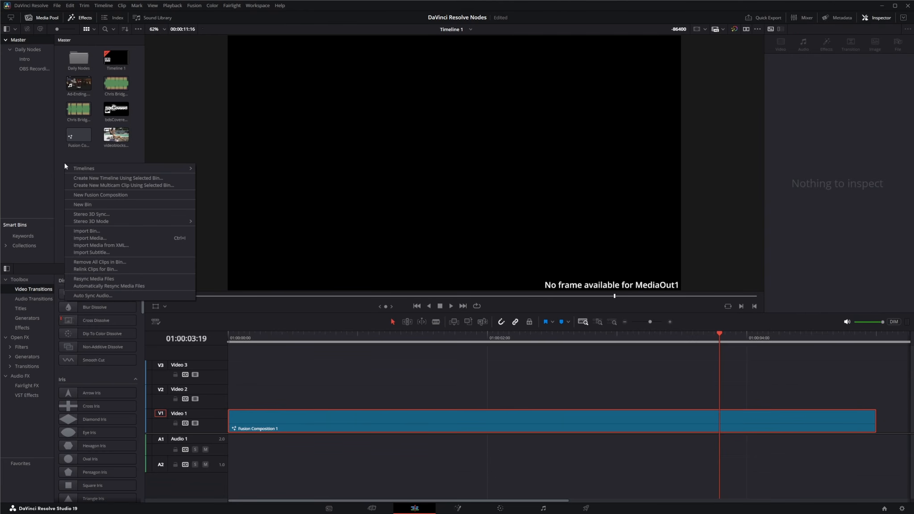
left_click(115, 194)
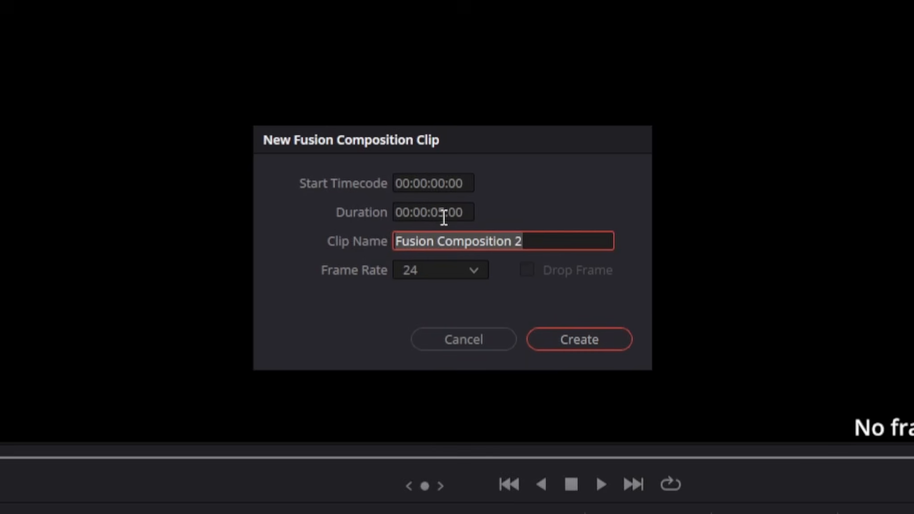
left_click(392, 205)
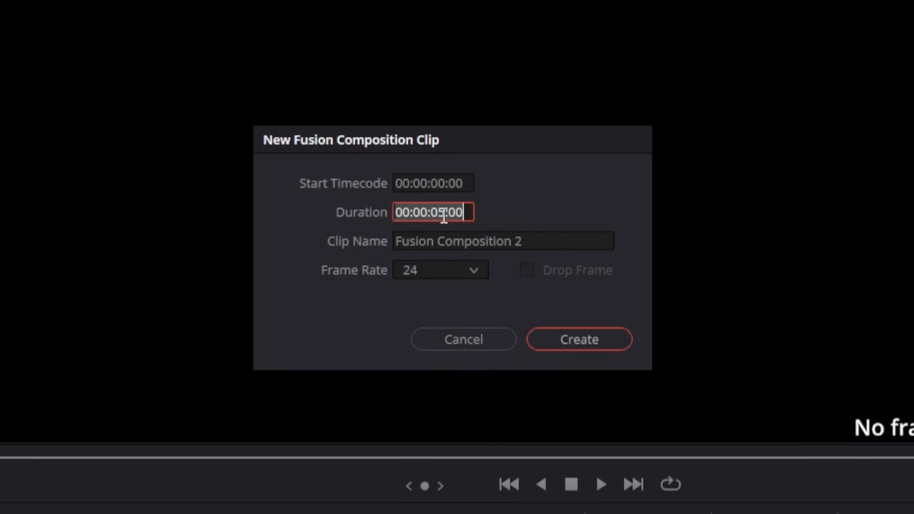
left_click(442, 214)
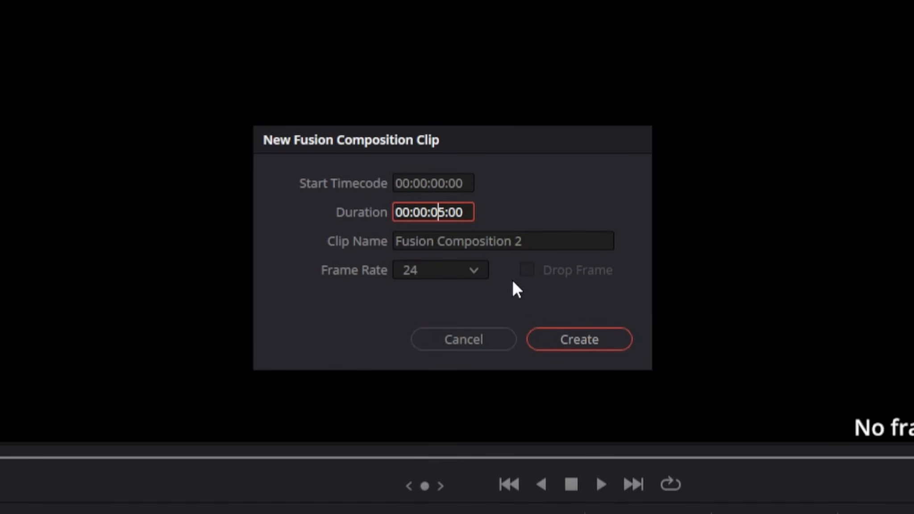
type("4")
left_click(586, 344)
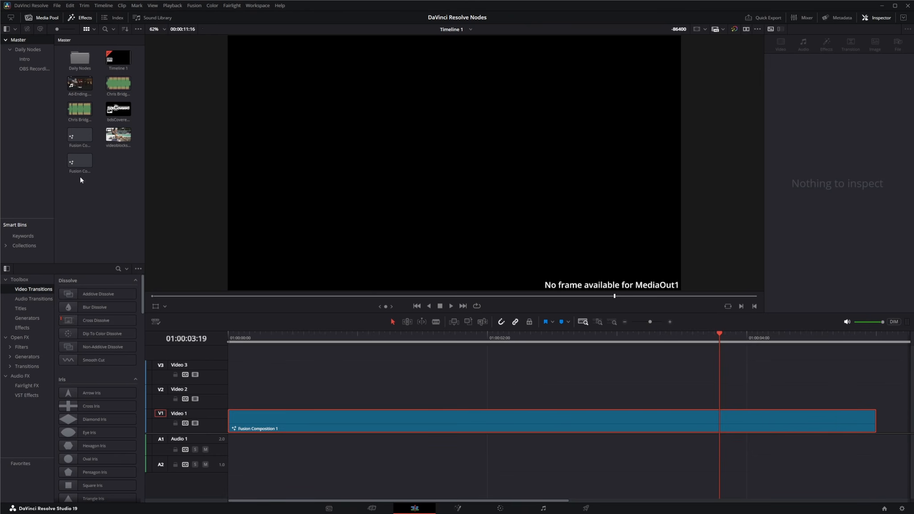
Step: Replace Fusion Composition 1 on the Video 1 track with Fusion Composition 2 and save the project
left_click_drag(79, 162, 222, 398)
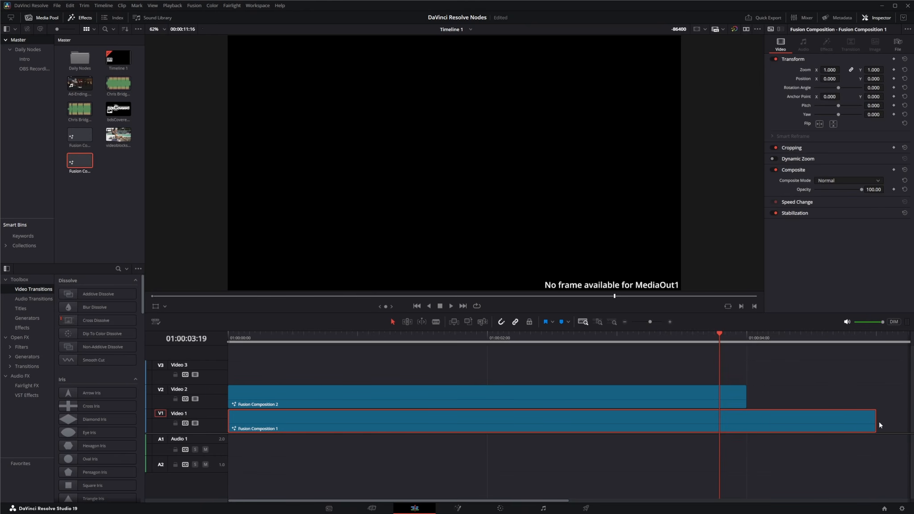
key("Delete")
left_click(627, 395)
left_click_drag(628, 395, 449, 431)
left_click_drag(844, 337, 872, 344)
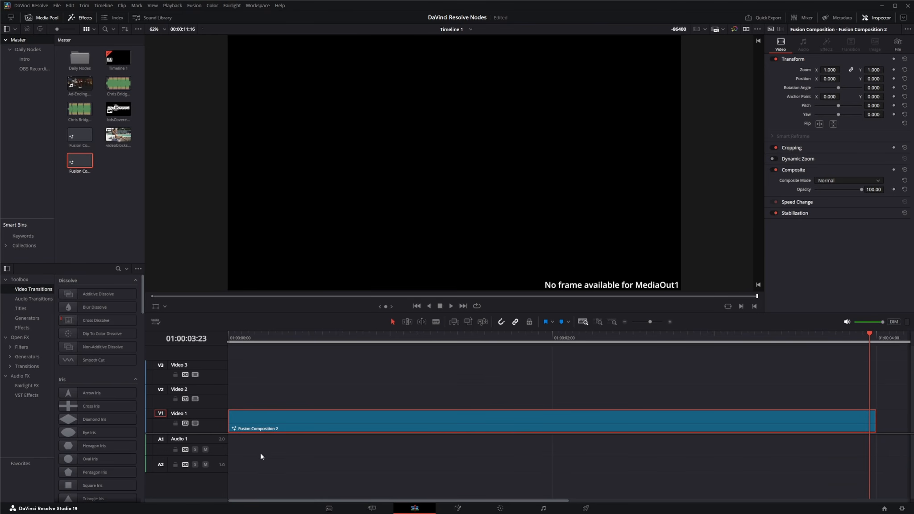
key("ctrl+s")
Step: Open Fusion Composition 2 on the Fusion page and reposition MediaOut1 to leave room for nodes before it
key("shift+5")
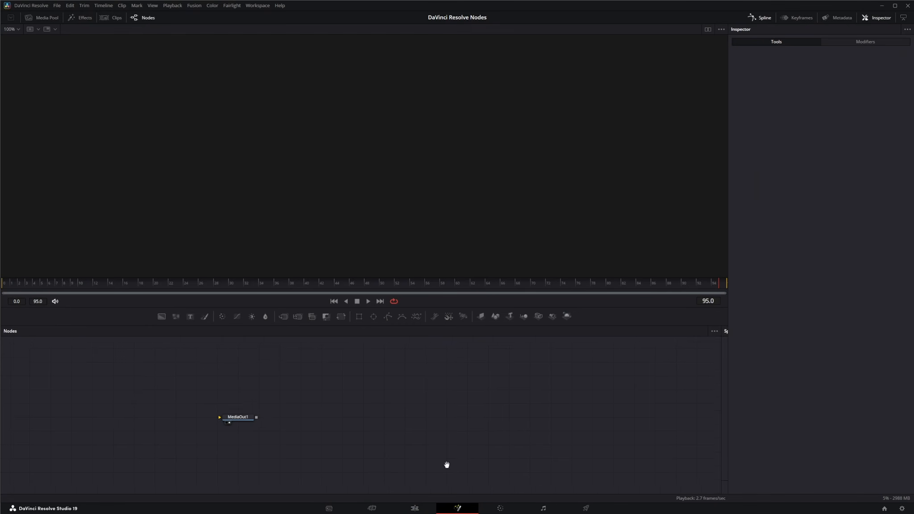
left_click_drag(447, 465, 618, 460)
left_click_drag(350, 364, 484, 409)
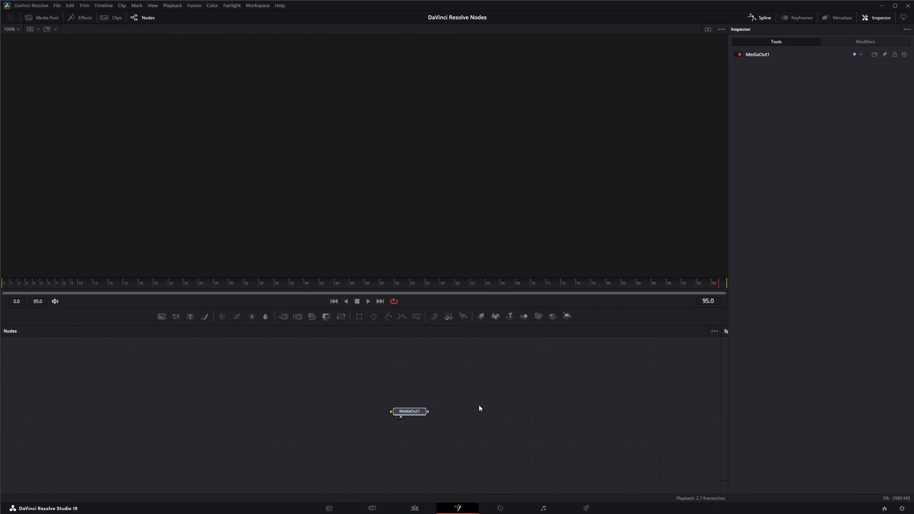
left_click(327, 408)
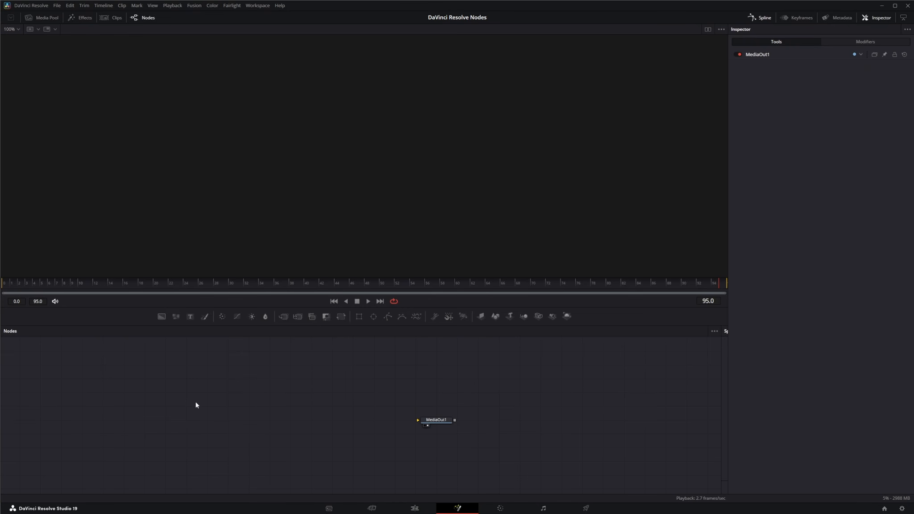
Step: Add a Loader node and load the EXR sequence starting at City_BG_0001 from the City_BG folder in Particle Nodes Footage
key("shift+space")
type("loa")
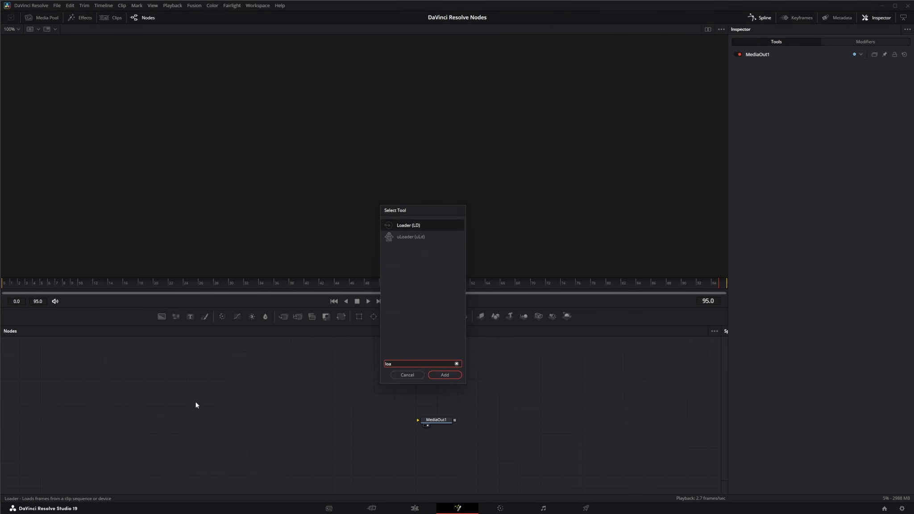
key("Return")
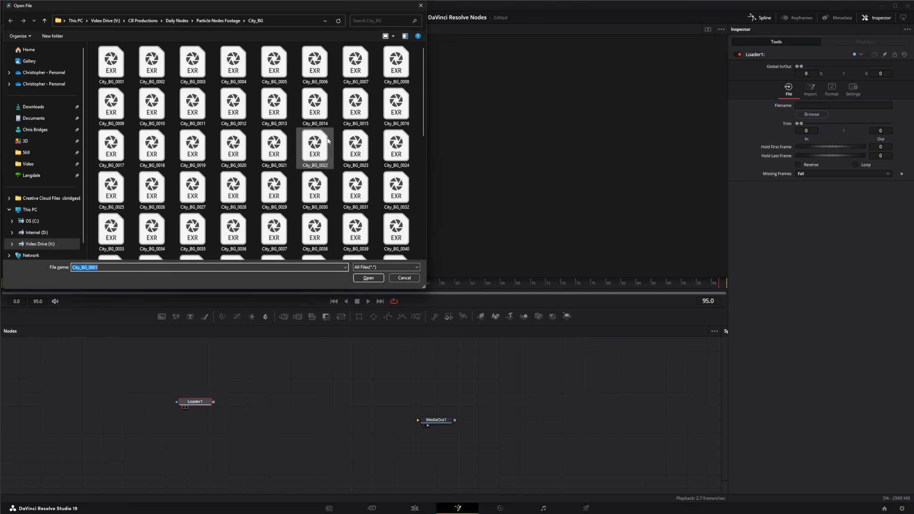
left_click(218, 20)
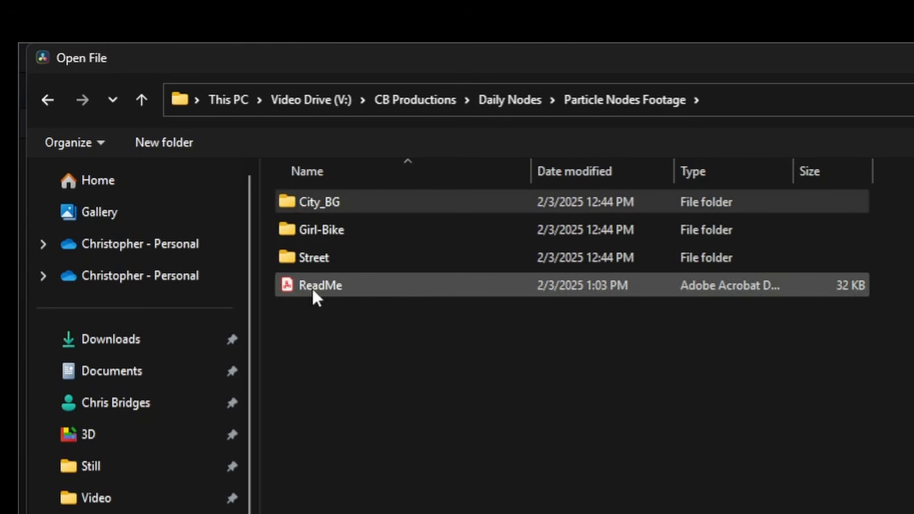
left_click(323, 255)
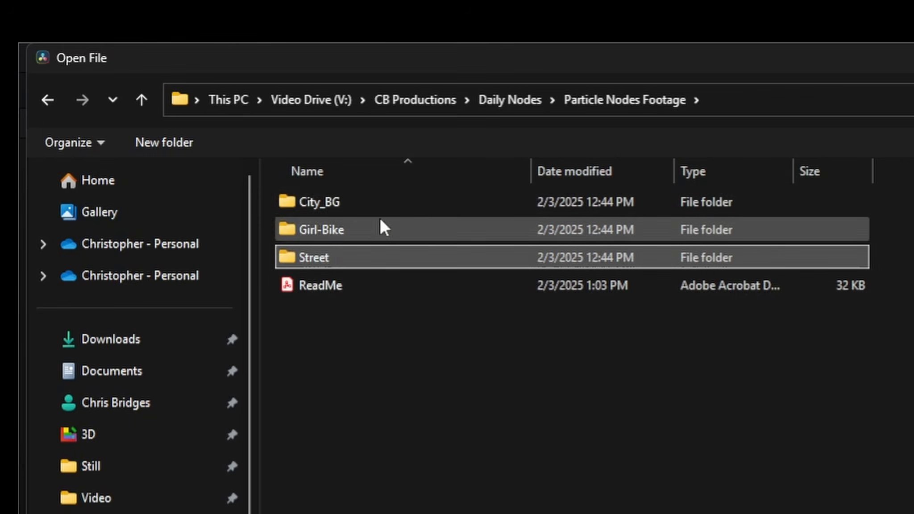
double_click(325, 202)
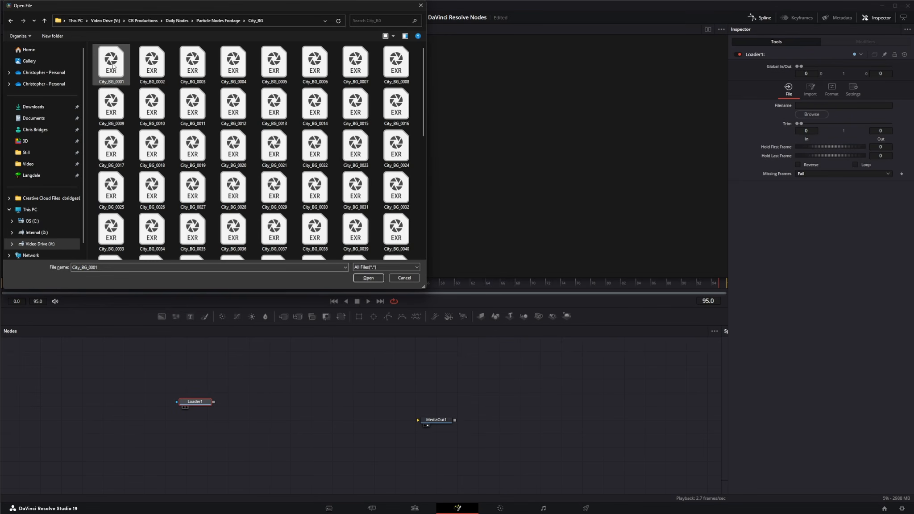
double_click(111, 60)
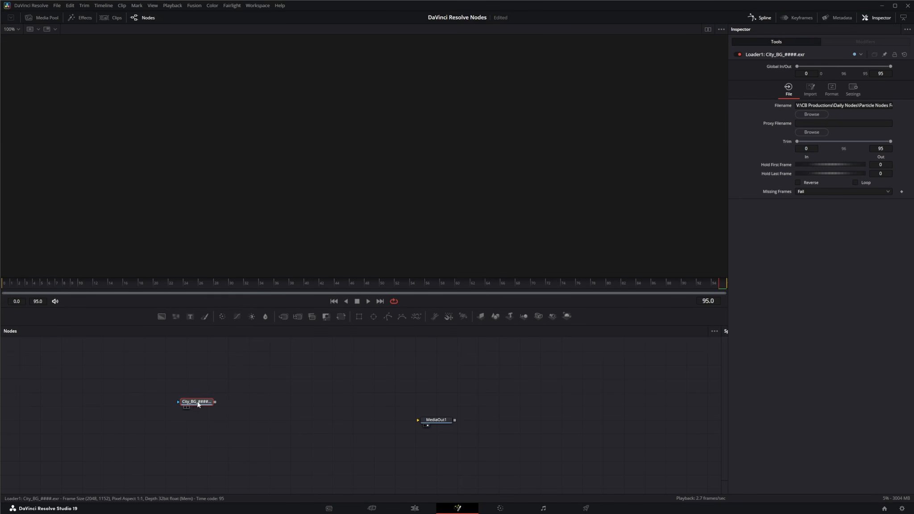
Step: Arrange the City_BG loader above and before MediaOut1, and display the loader in the viewer
left_click_drag(196, 404, 305, 354)
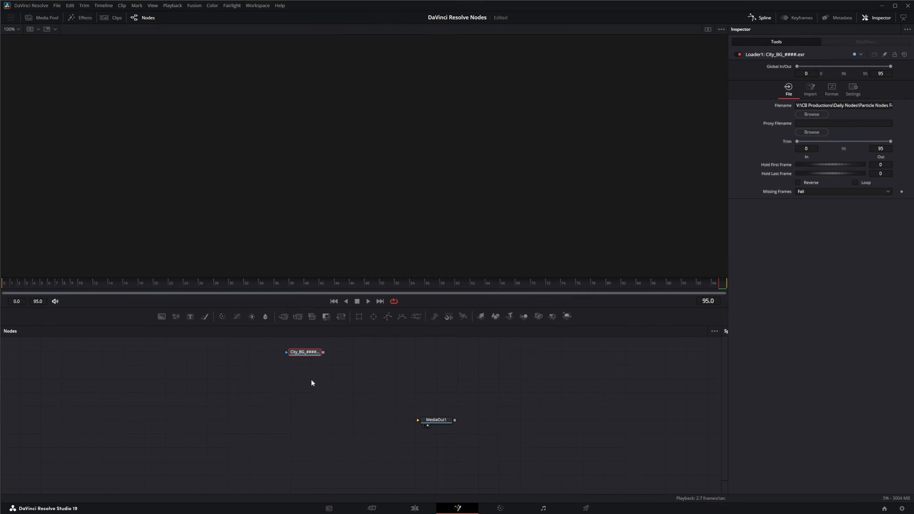
mouse_move(439, 421)
left_mouse_down()
mouse_move(421, 428)
mouse_move(430, 427)
left_mouse_up()
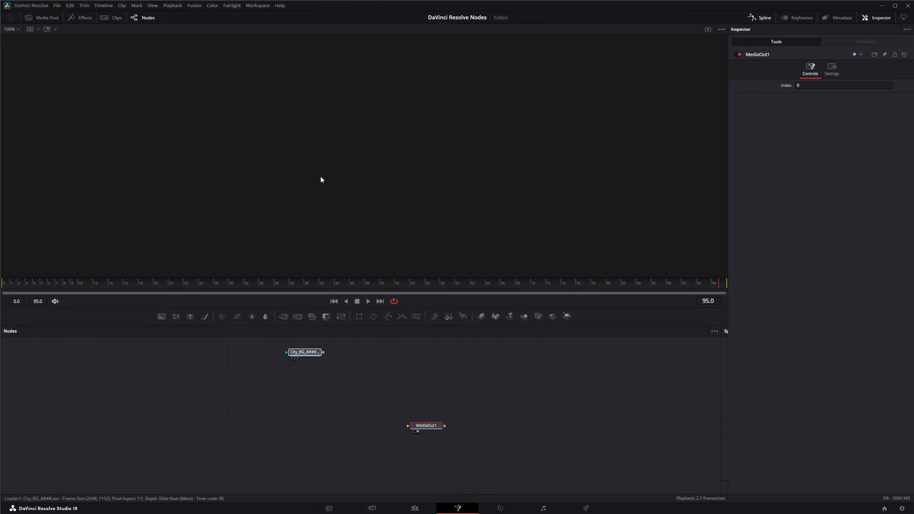
left_click_drag(320, 177, 322, 178)
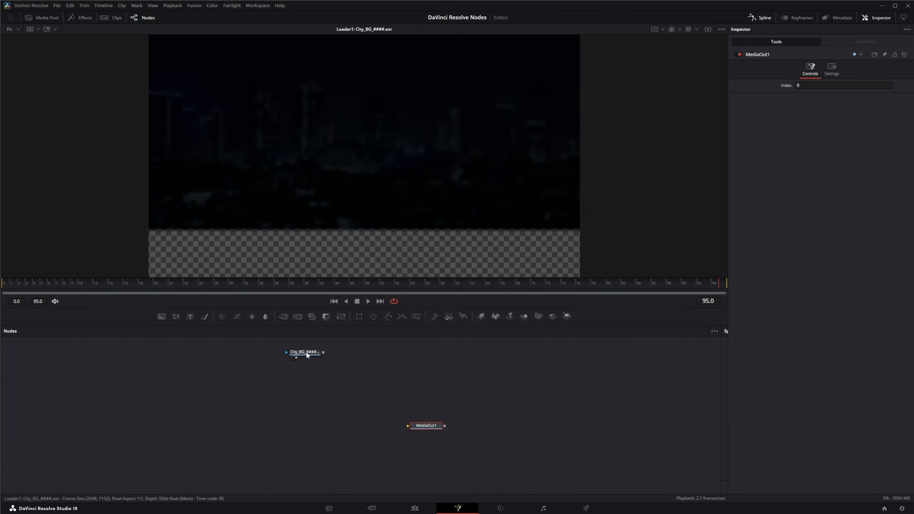
left_click_drag(308, 354, 297, 356)
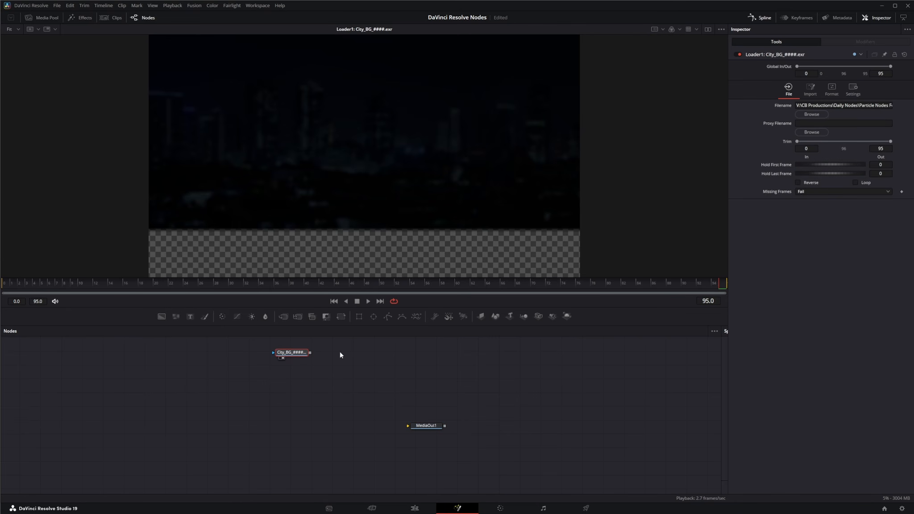
Step: Duplicate the City_BG loader and space the two loaders side by side
key("ctrl+v")
left_click_drag(337, 354, 374, 355)
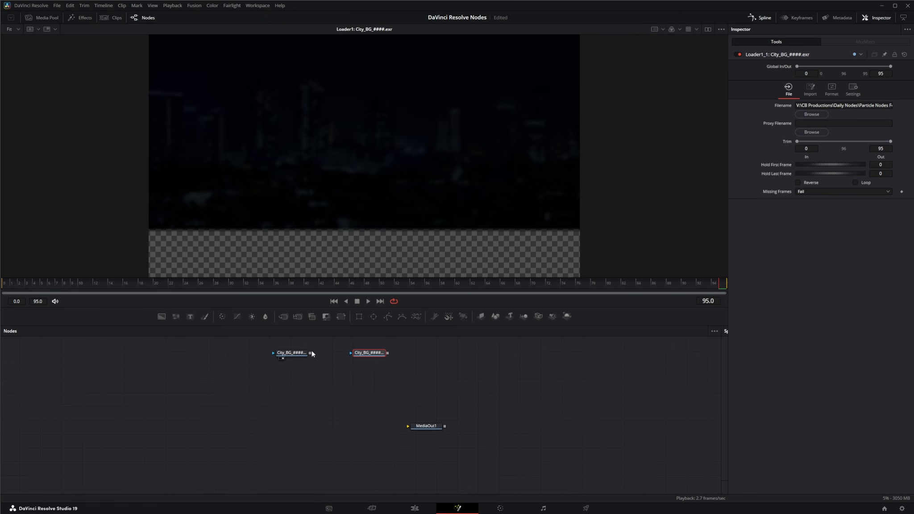
left_click(293, 354)
left_click_drag(294, 356, 285, 356)
Step: Add a Vector Motion Blur node and place it beneath the duplicated City_BG loader
key("shift+space")
type("loa")
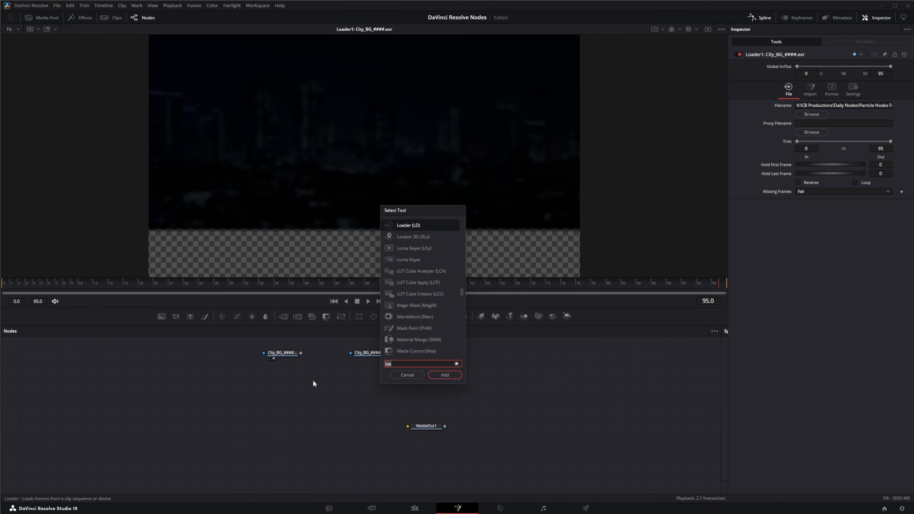
key("BackSpace")
key("BackSpace")
key("BackSpace")
type("vect")
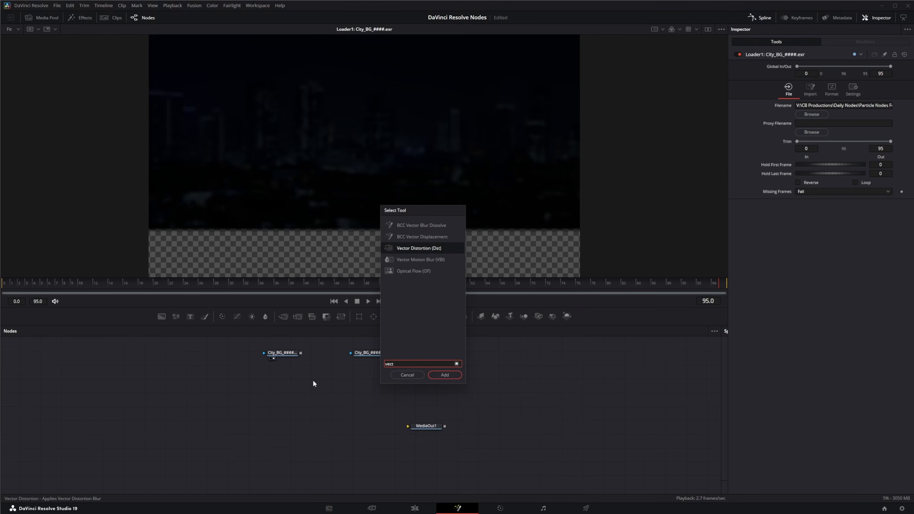
left_click(427, 260)
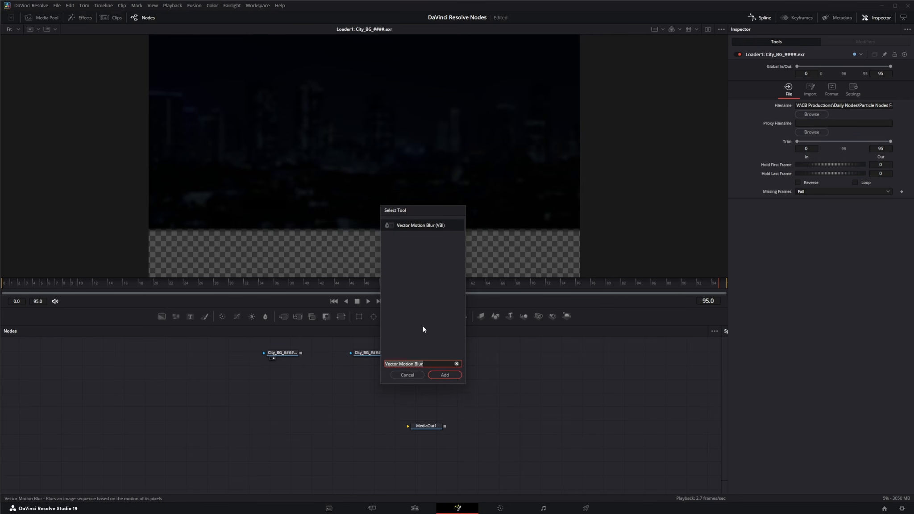
left_click(447, 375)
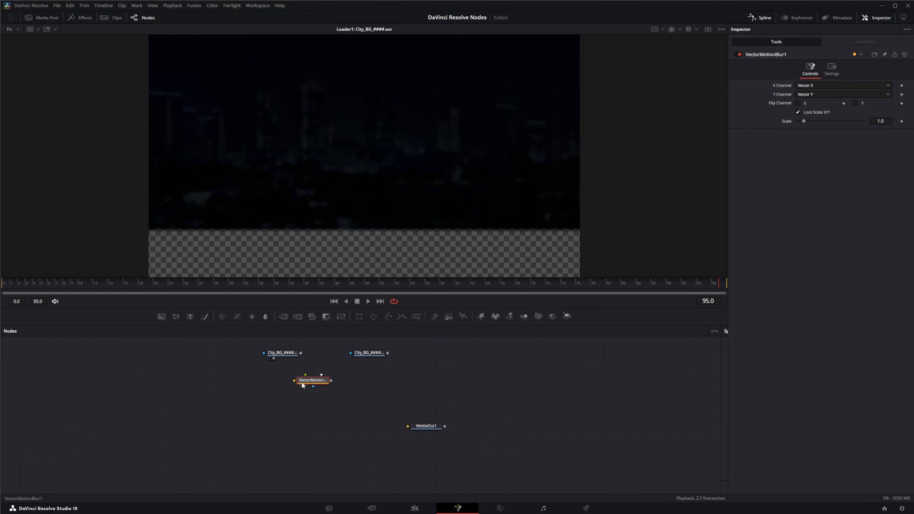
left_click_drag(303, 385, 357, 381)
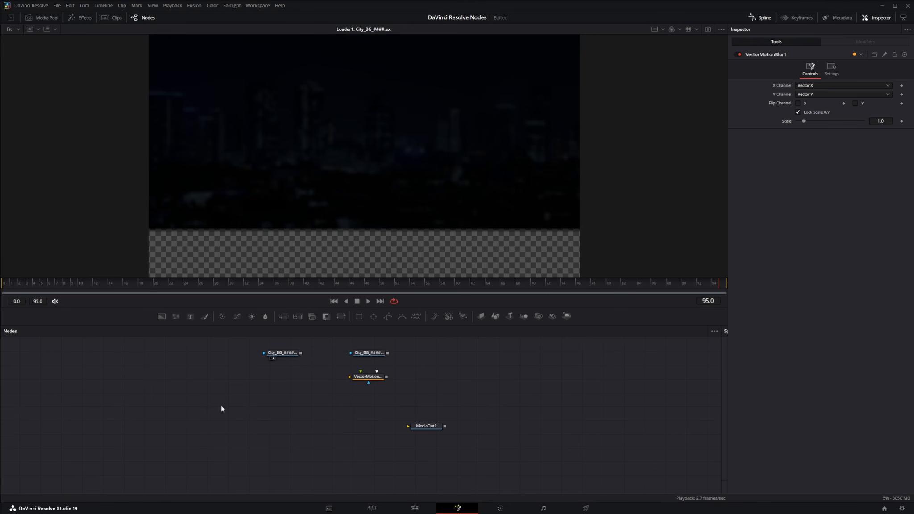
Step: Add a Gamut node fed by the original City_BG loader, place it before Vector Motion Blur, and open its settings
key("shift+space")
type("m")
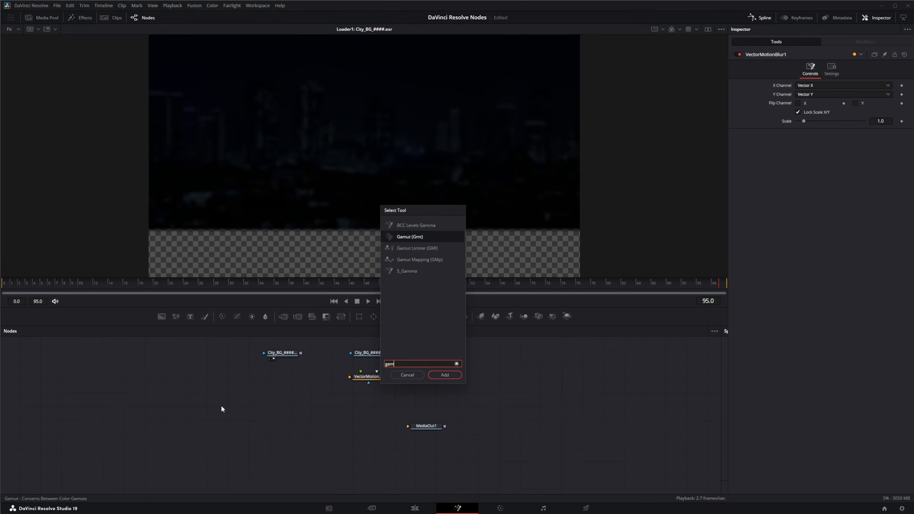
key("Return")
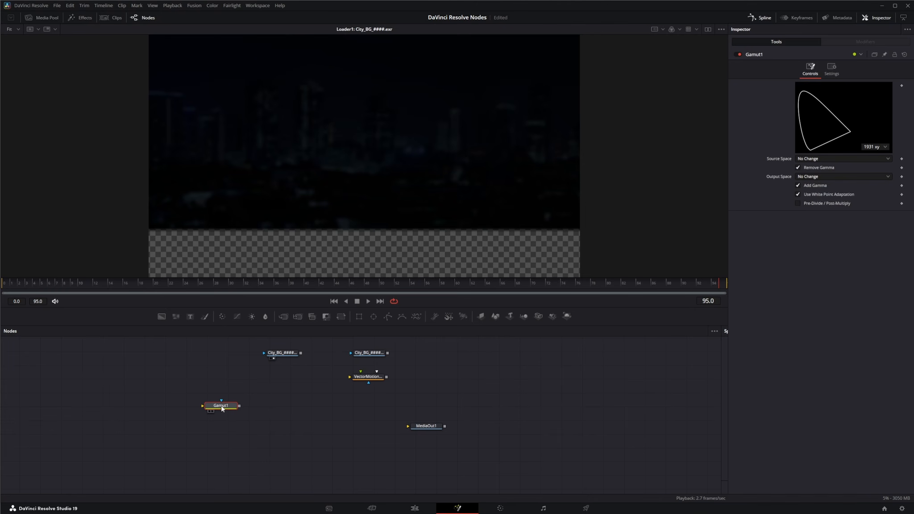
left_click_drag(222, 408, 299, 380)
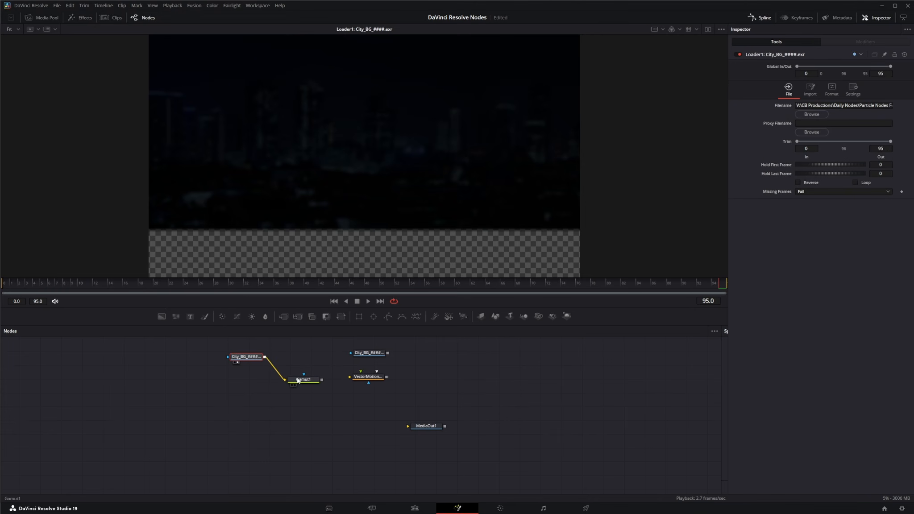
left_click(298, 380)
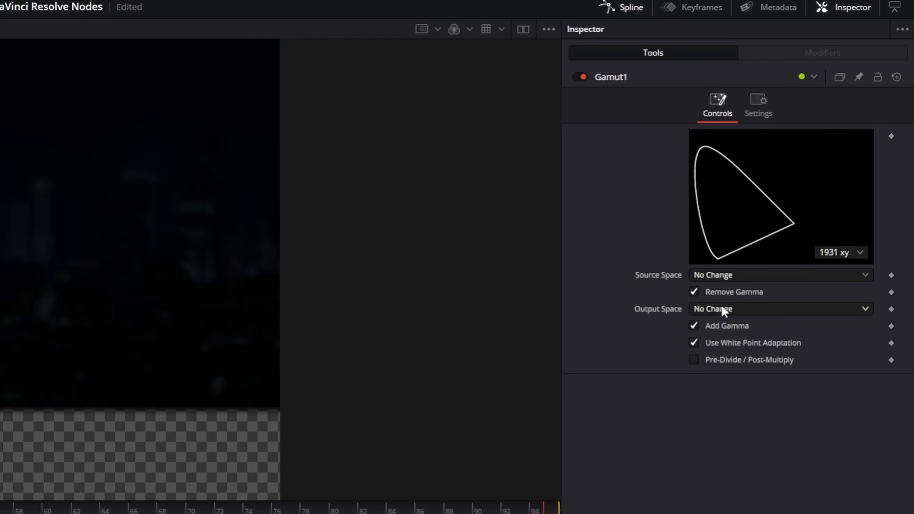
Step: Set the Gamut node's output space to sRGB
left_click(723, 309)
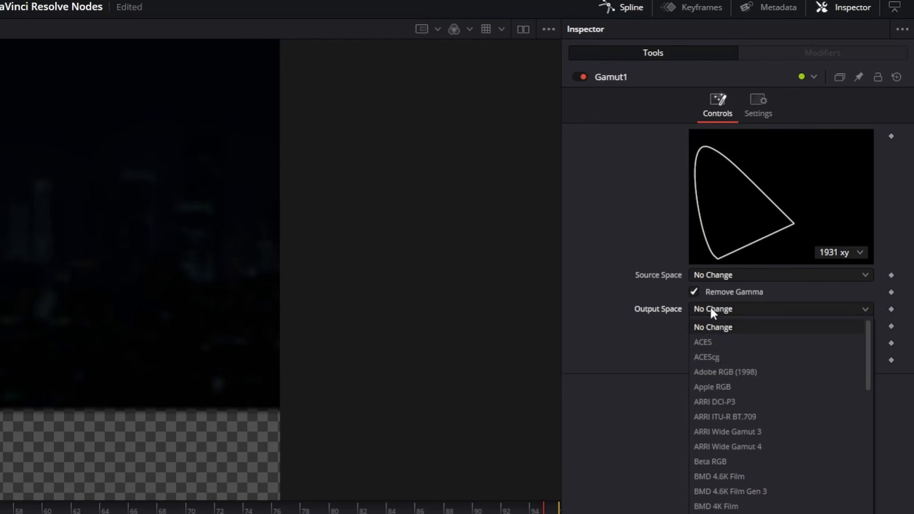
scroll(755, 500, "down", 5)
scroll(724, 399, "up", 1)
scroll(733, 480, "down", 8)
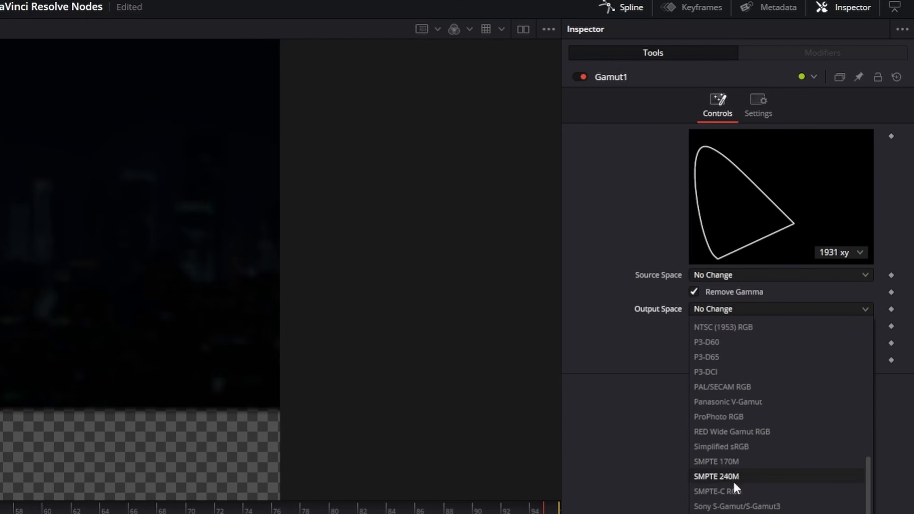
left_click(726, 492)
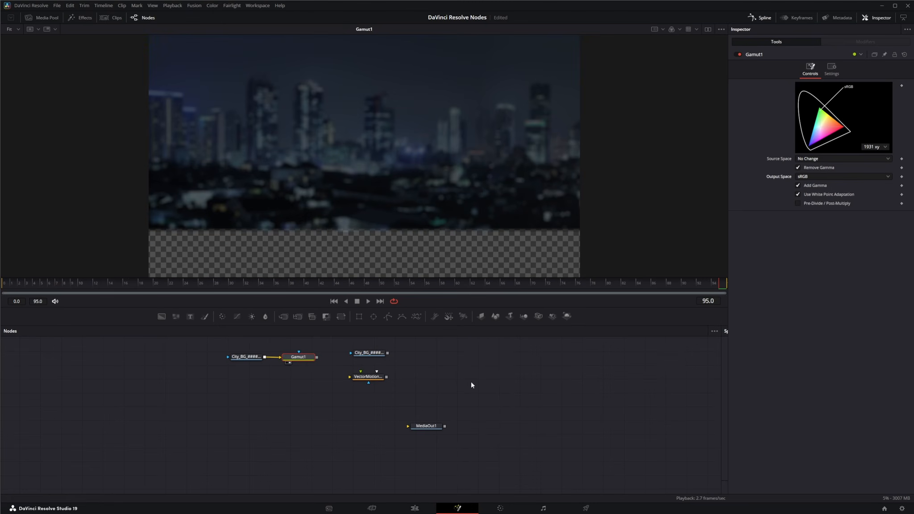
Step: Connect Gamut to the Vector Motion Blur node's image input and the duplicated City_BG loader to its vector input
left_click_drag(370, 378, 363, 362)
left_click_drag(345, 394, 349, 426)
mouse_move(375, 377)
left_mouse_down()
mouse_move(225, 351)
mouse_move(262, 362)
mouse_move(257, 368)
mouse_move(368, 360)
mouse_move(355, 388)
mouse_move(373, 362)
left_mouse_up()
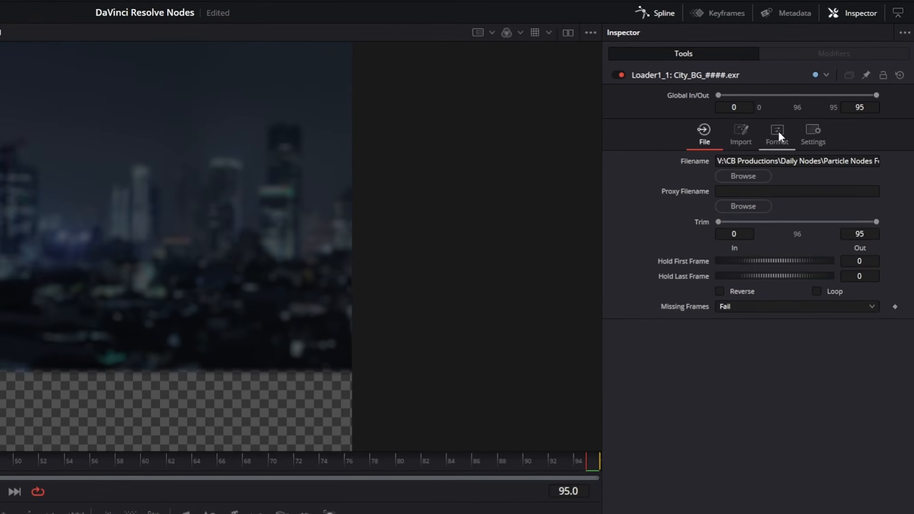
Step: Map the duplicated City_BG loader's red, green and blue channels to Girl-Bike.Vector.X, Vector.Y and Vector.Z, and preview the vector pass
left_click(779, 131)
left_click(580, 203)
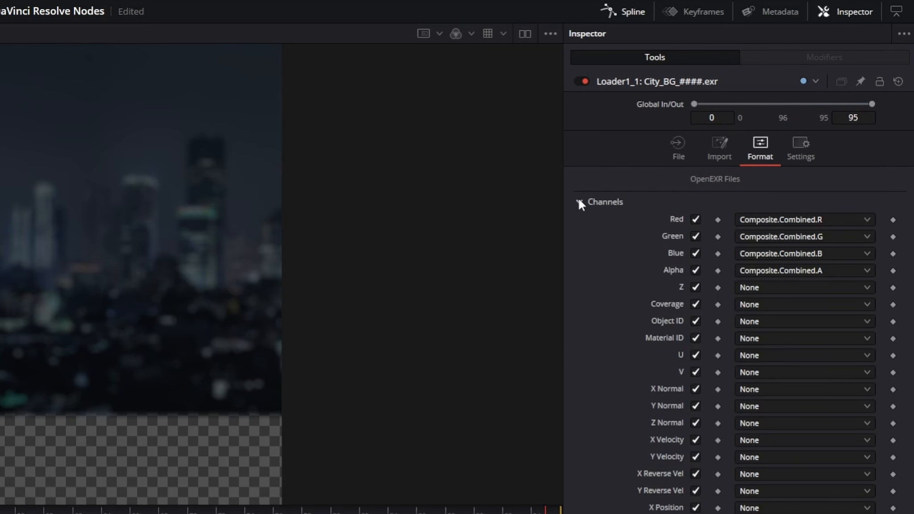
left_click(777, 219)
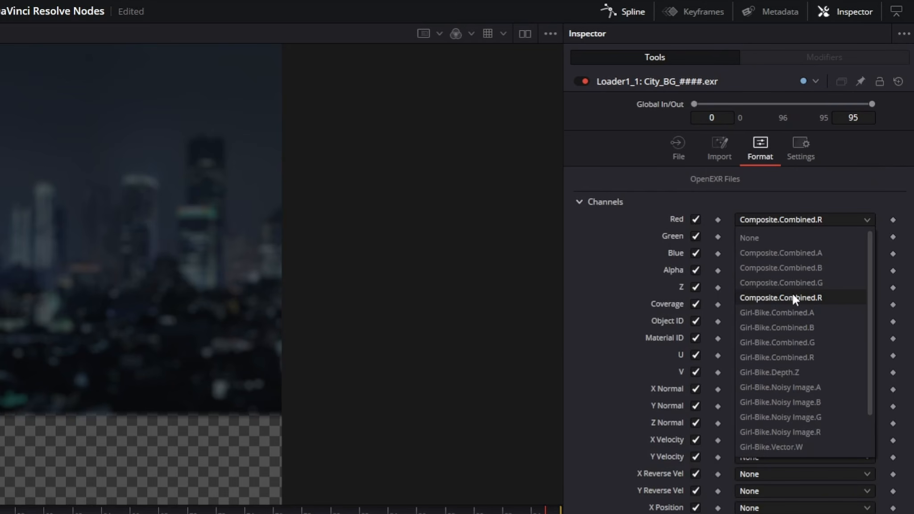
scroll(781, 380, "down", 1)
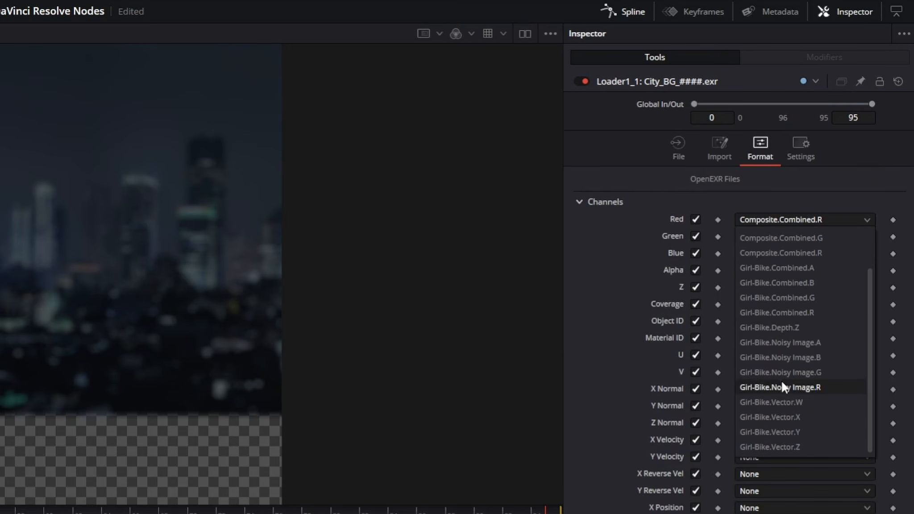
left_click(779, 416)
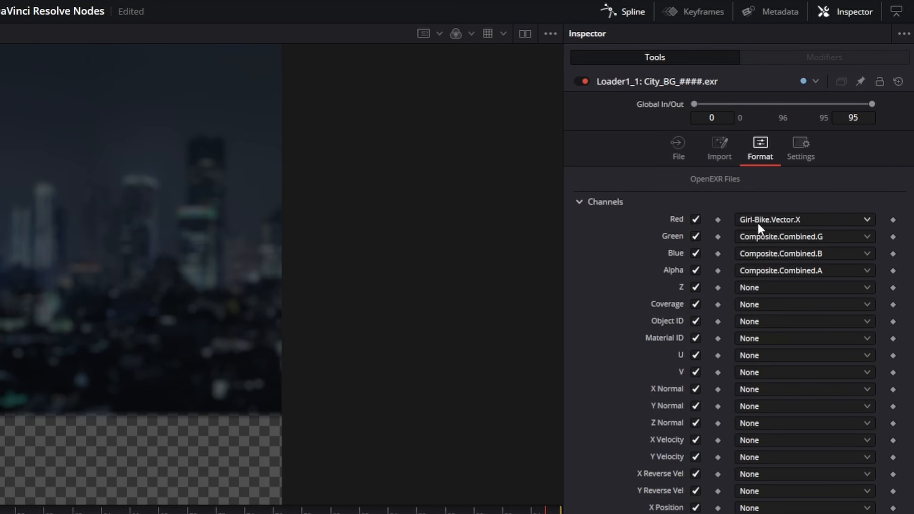
left_click(770, 237)
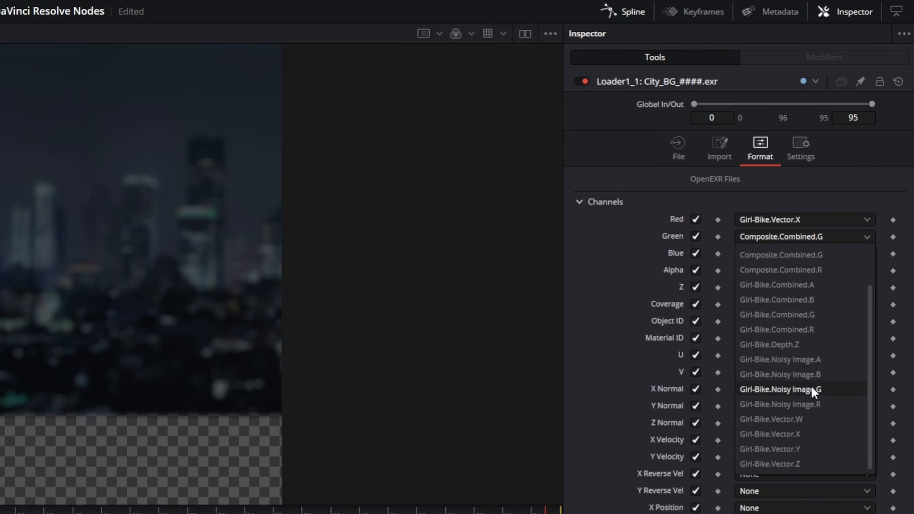
left_click(795, 449)
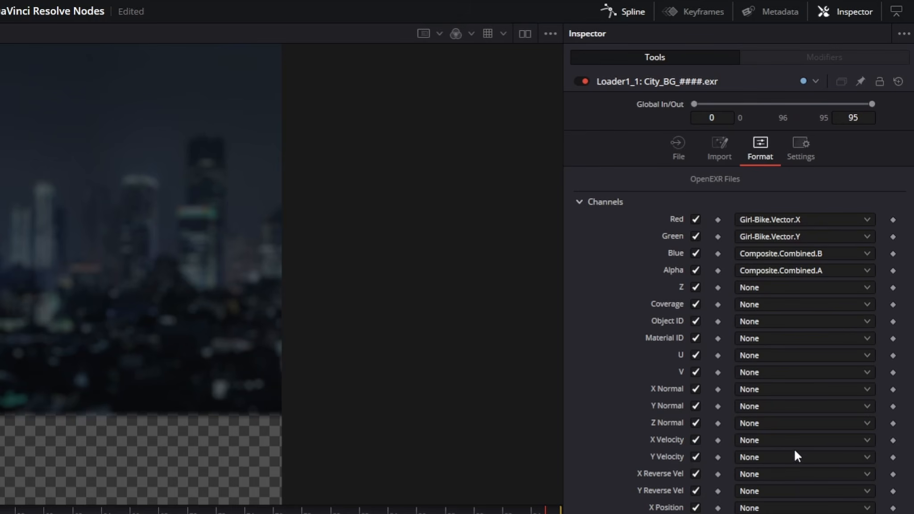
left_click(765, 255)
scroll(790, 440, "down", 1)
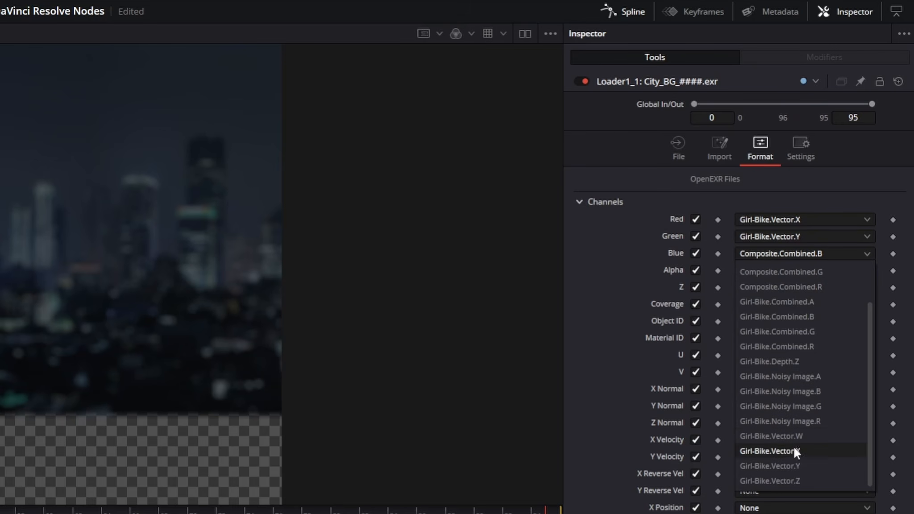
left_click(785, 480)
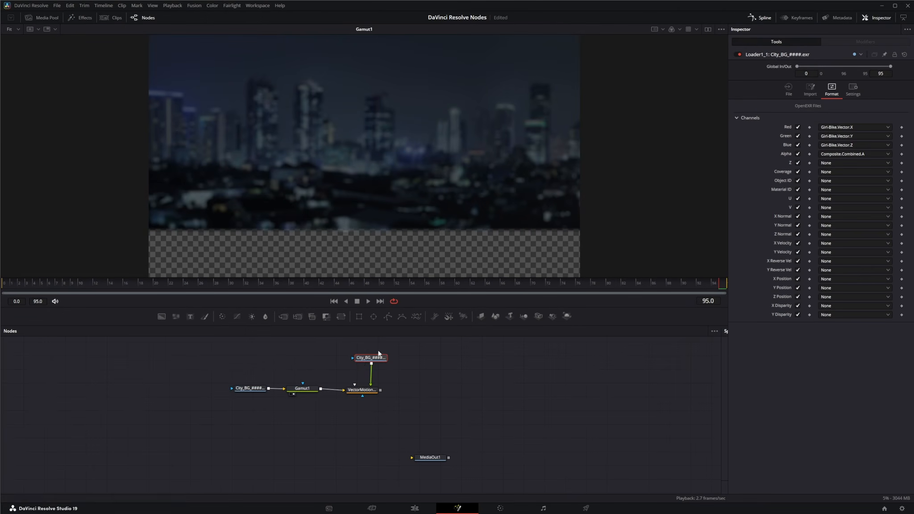
key("1")
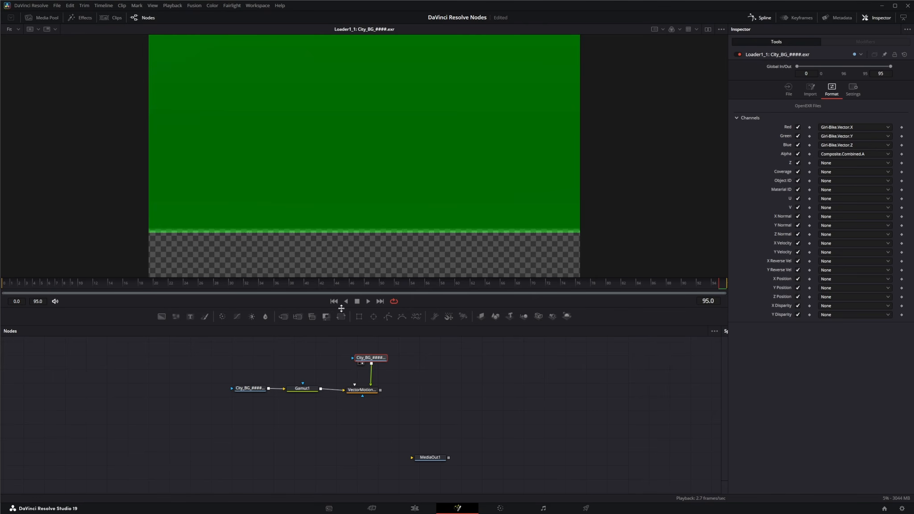
left_click_drag(4, 284, 134, 287)
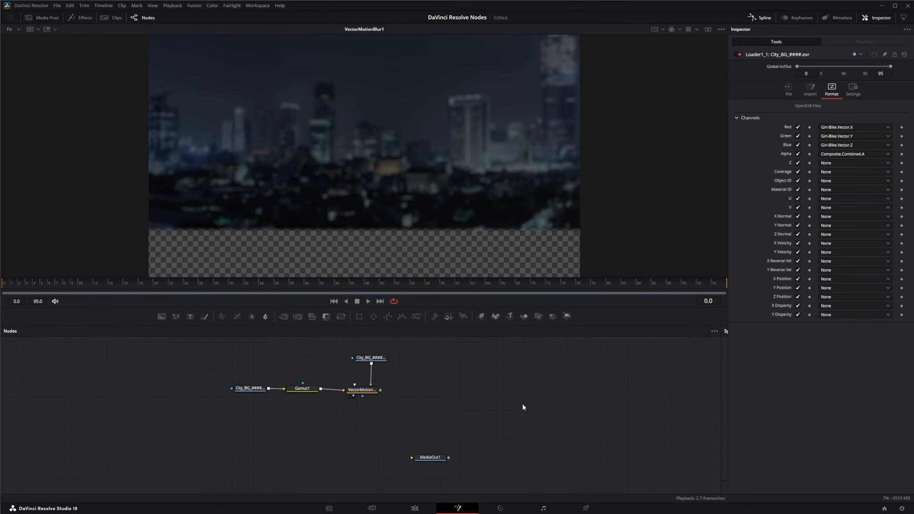
Step: Add a Loader with the Street EXR sequence from Particle Nodes Footage, and place it beneath the original City_BG loader
key("shift+space")
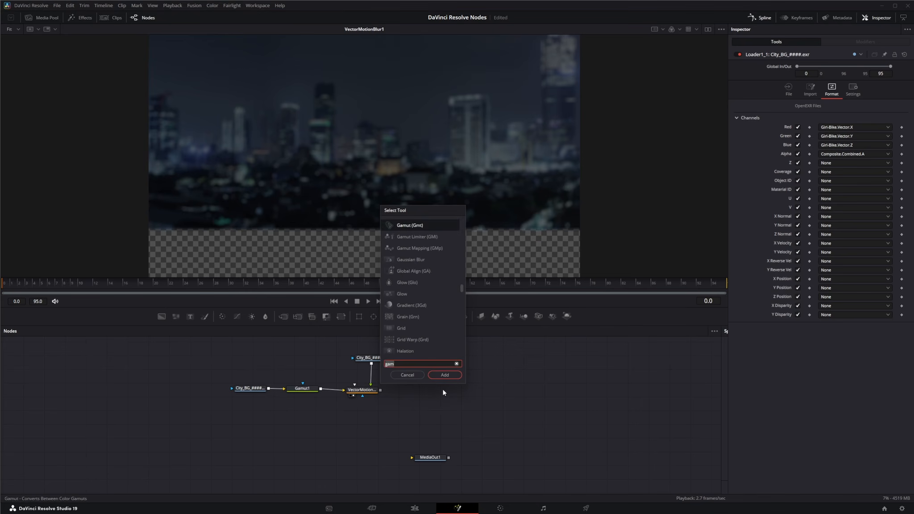
type("loa")
key("Return")
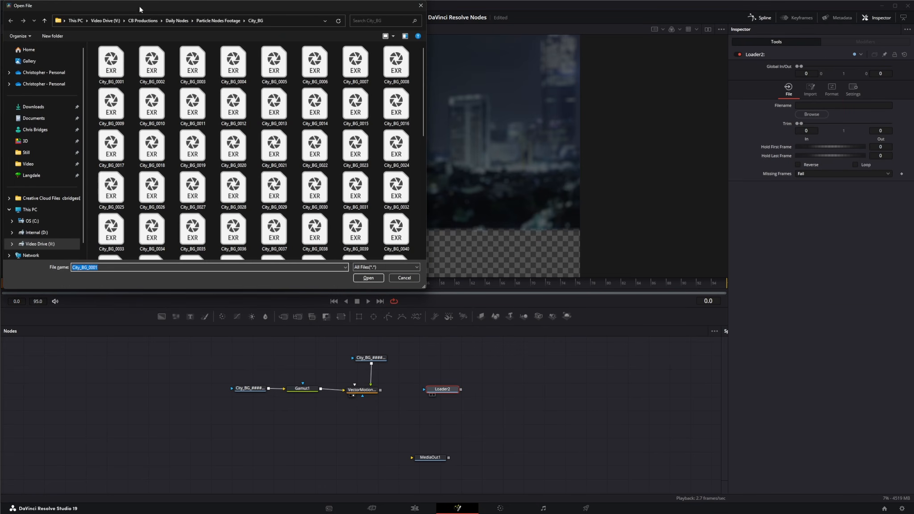
left_click(218, 21)
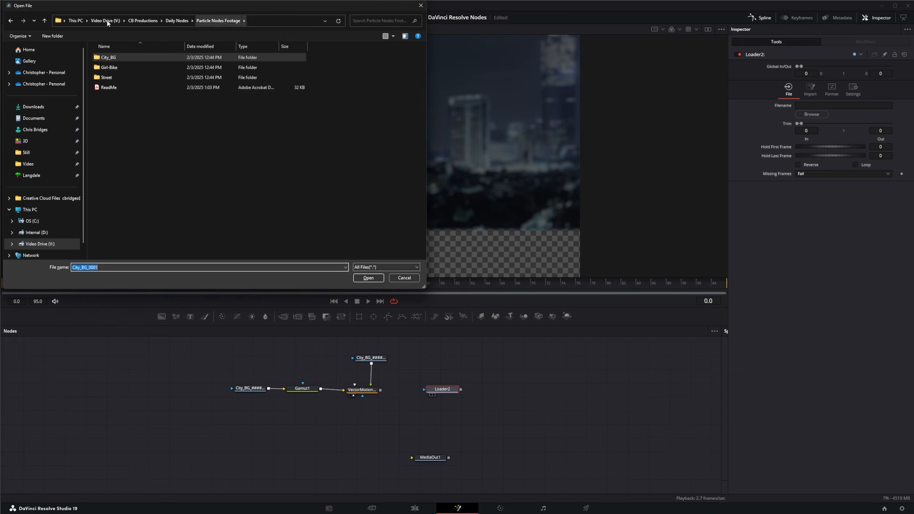
double_click(101, 79)
double_click(107, 62)
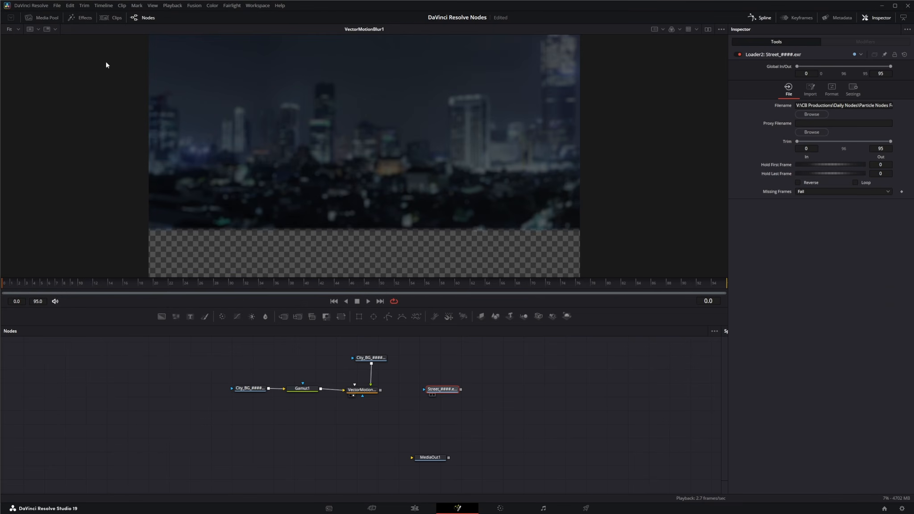
left_click_drag(447, 391, 268, 206)
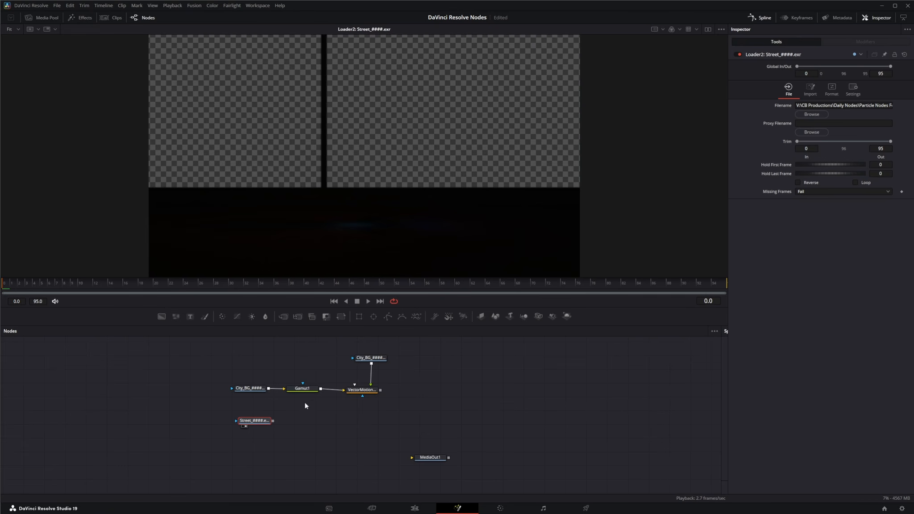
Step: Copy the sRGB Gamut node for the street layer and feed it from the Street loader
left_click(302, 389)
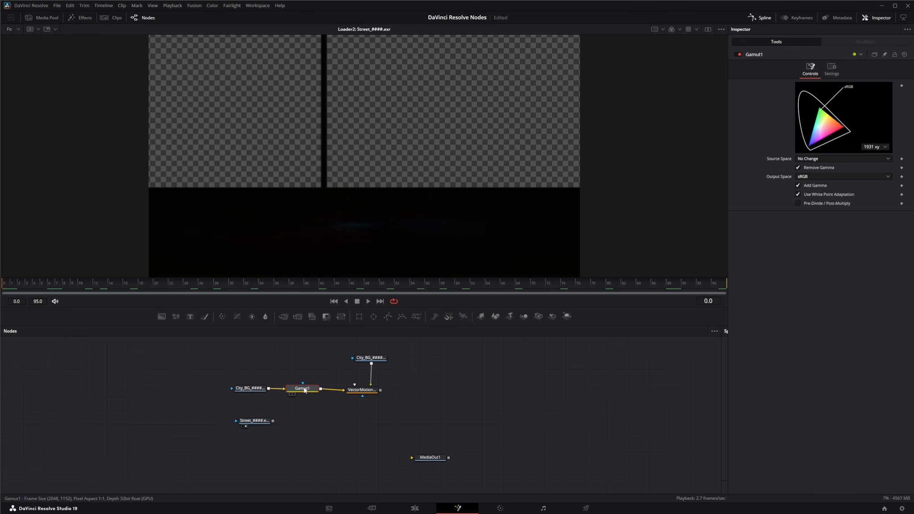
left_click(300, 426)
key("ctrl+v")
left_click_drag(301, 426, 310, 424)
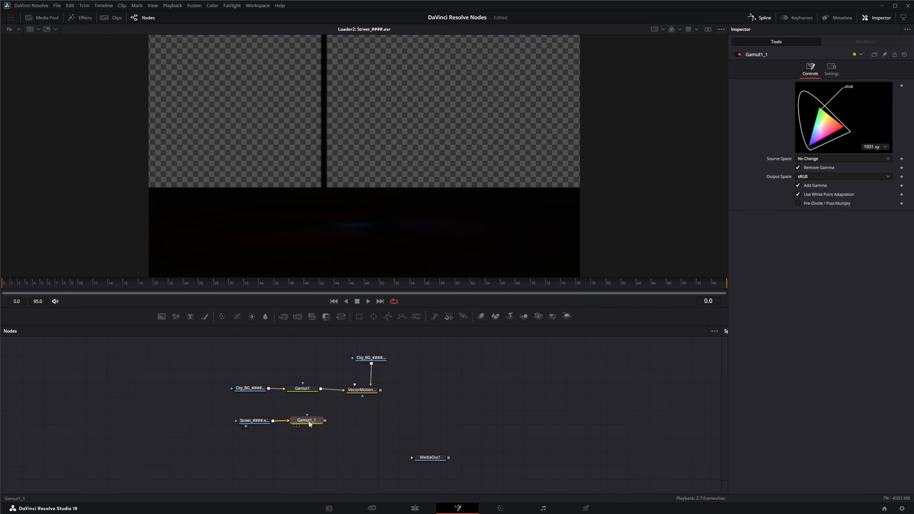
Step: Copy the Vector Motion Blur node, feed it from the street layer's Gamut node, and display it in the viewer
left_click(357, 394)
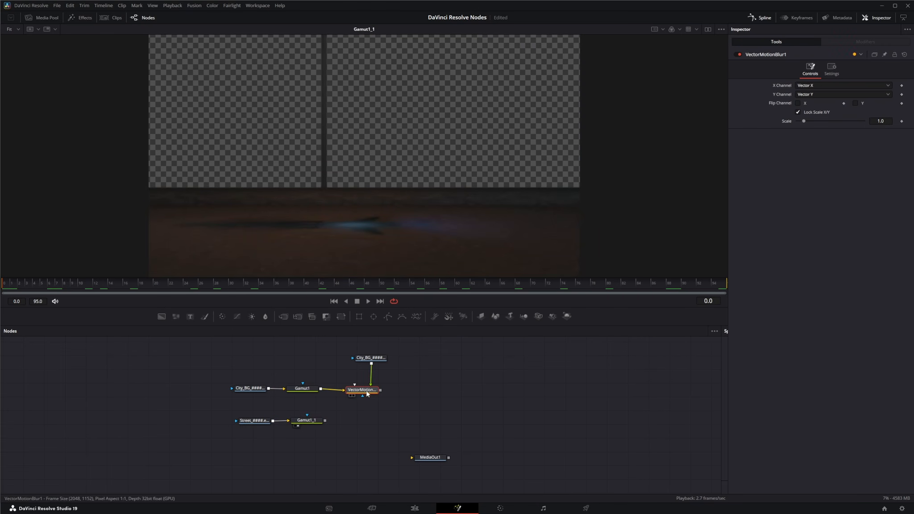
left_click(365, 425)
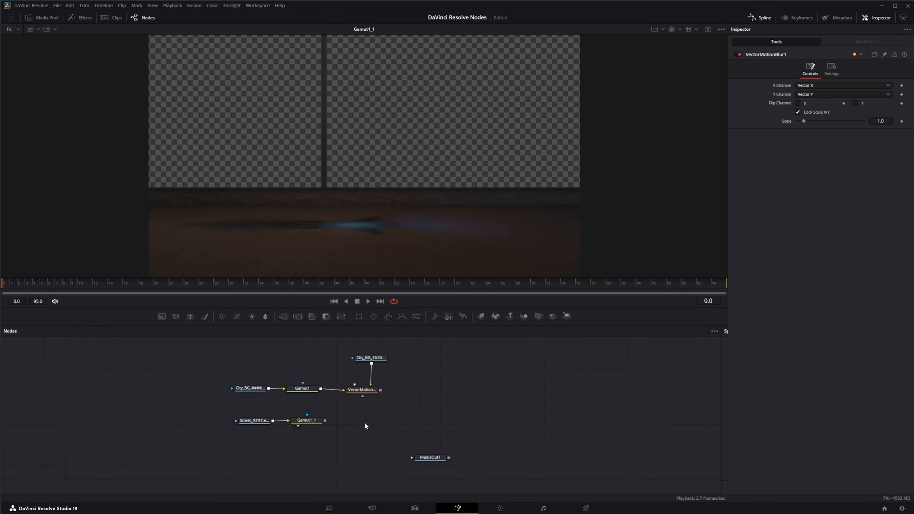
key("ctrl+v")
left_click_drag(325, 421, 368, 424)
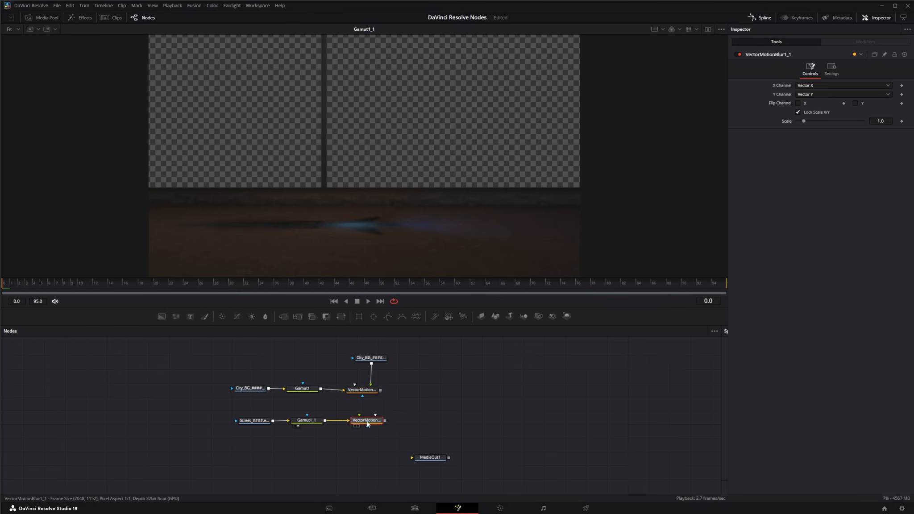
key("1")
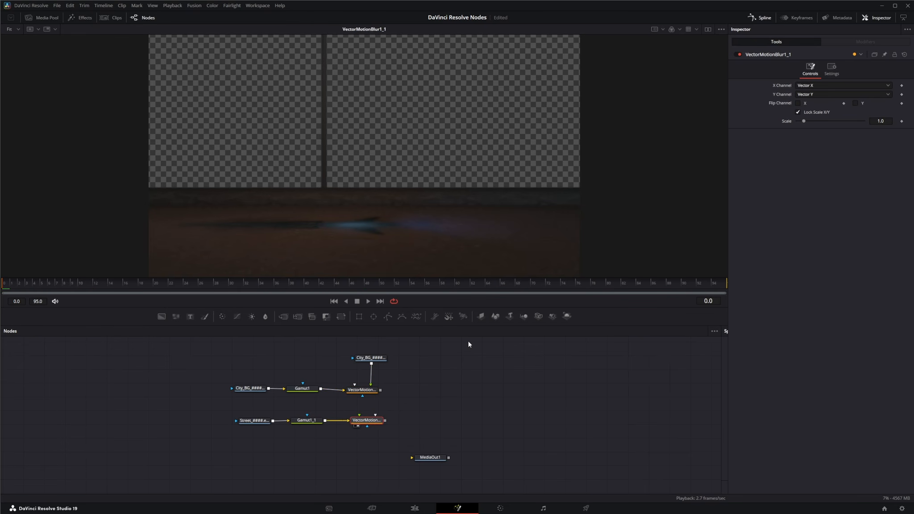
Step: Duplicate the Street loader to feed the second Vector Motion Blur's vectors, and reposition the City_BG vector loader and MediaOut1 to tidy the graph
left_click(254, 421)
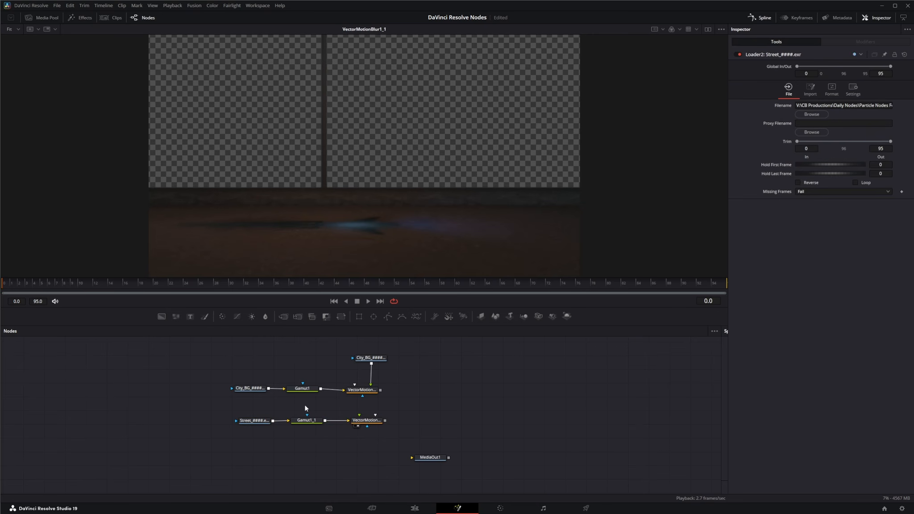
key("ctrl+v")
left_click_drag(306, 405, 259, 409)
left_click_drag(370, 359, 250, 374)
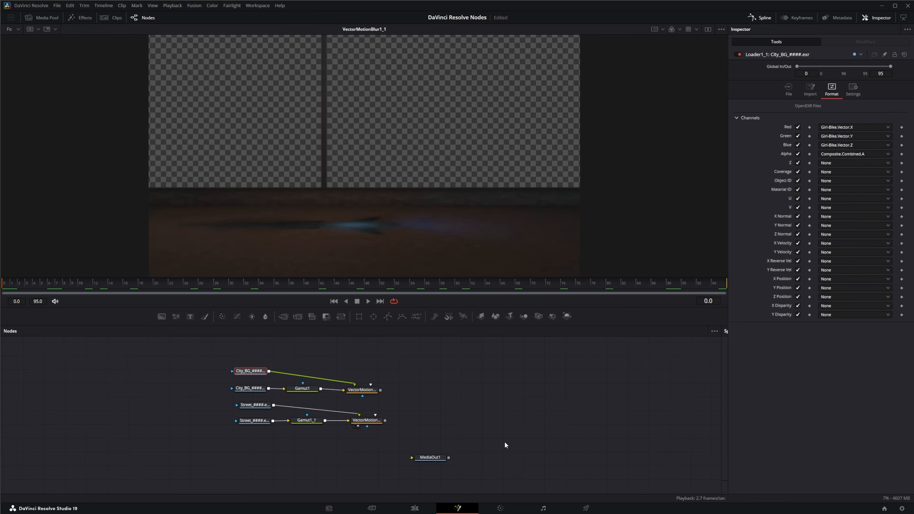
left_click_drag(442, 460, 567, 448)
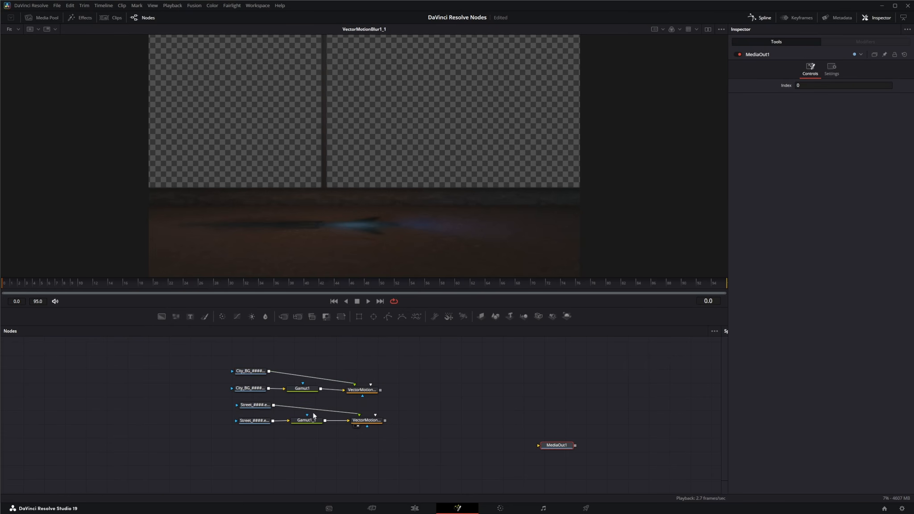
Step: Set the red channel of the Street loader that feeds the motion vectors to Girl-Bike.Vector.X
left_click(254, 407)
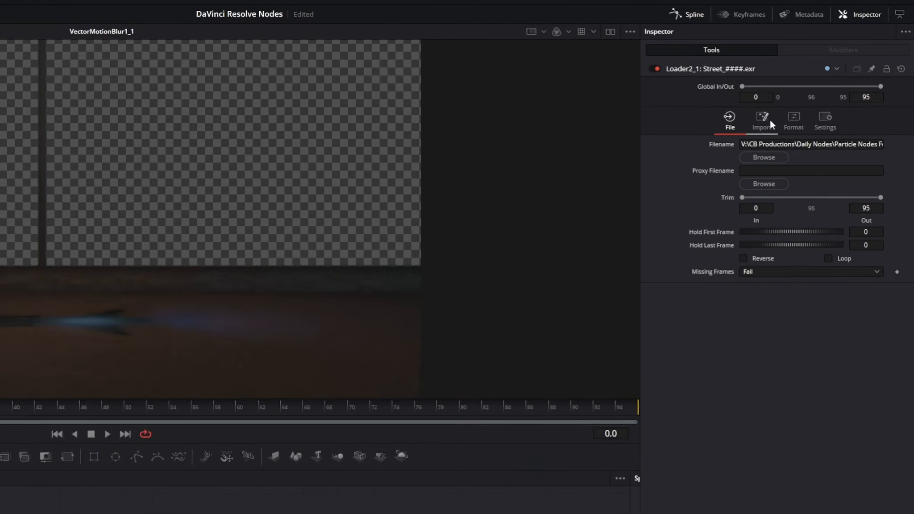
left_click(766, 142)
left_click(580, 204)
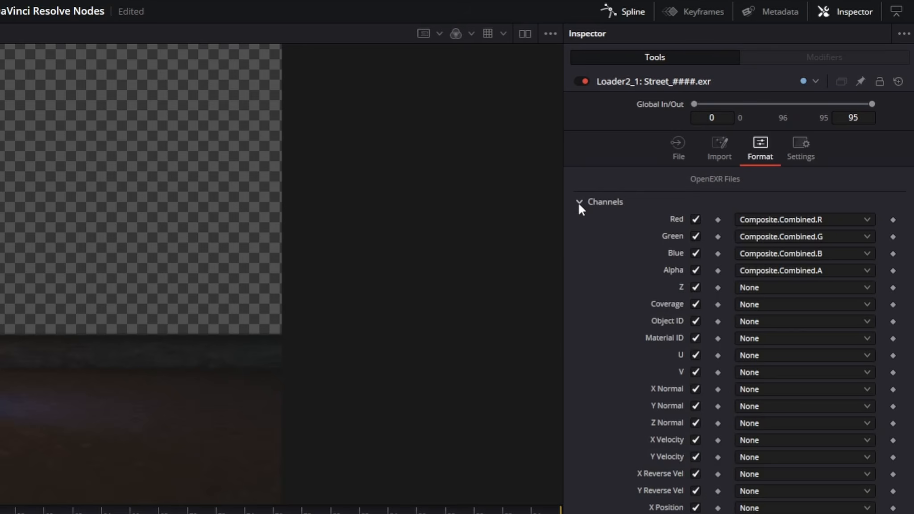
left_click(799, 220)
scroll(813, 414, "down", 1)
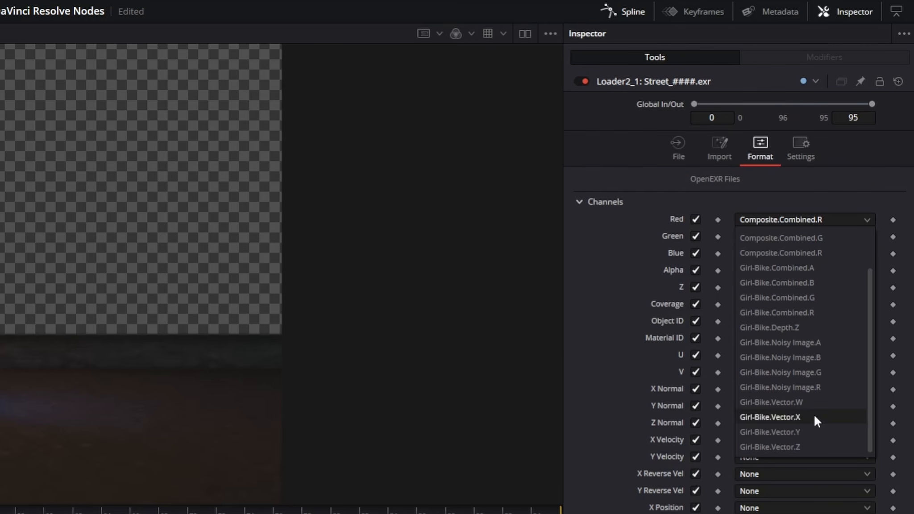
left_click(795, 417)
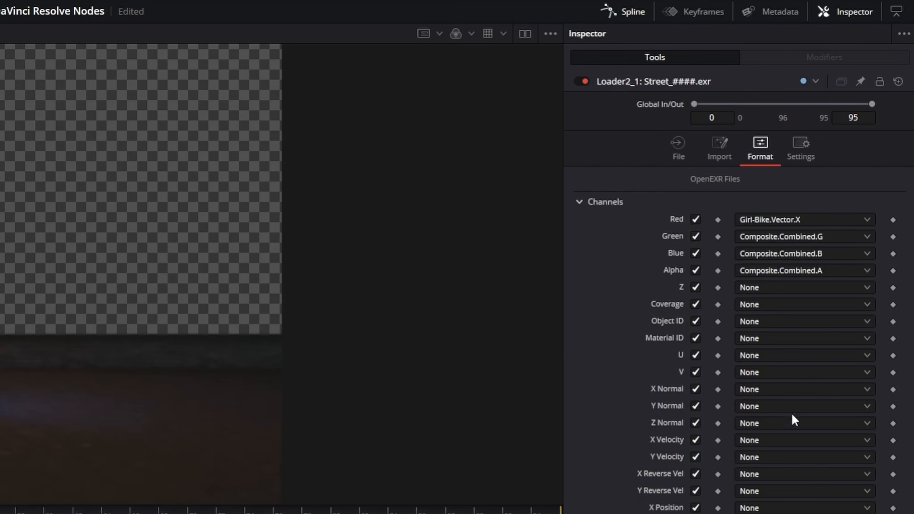
Step: Map the Street vector loader's green channel to Girl-Bike.Vector.Y and blue channel to Girl-Bike.Vector.Z, and save the project
left_click(770, 231)
scroll(806, 406, "down", 1)
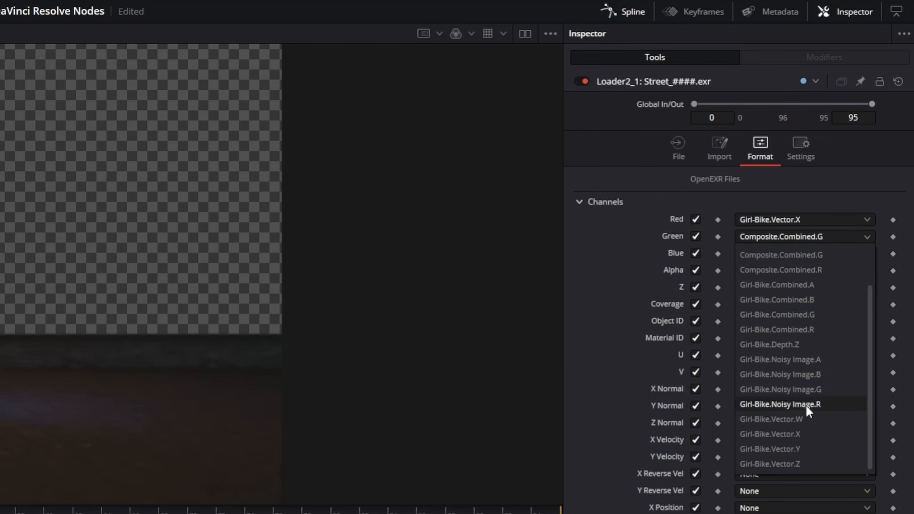
left_click(800, 448)
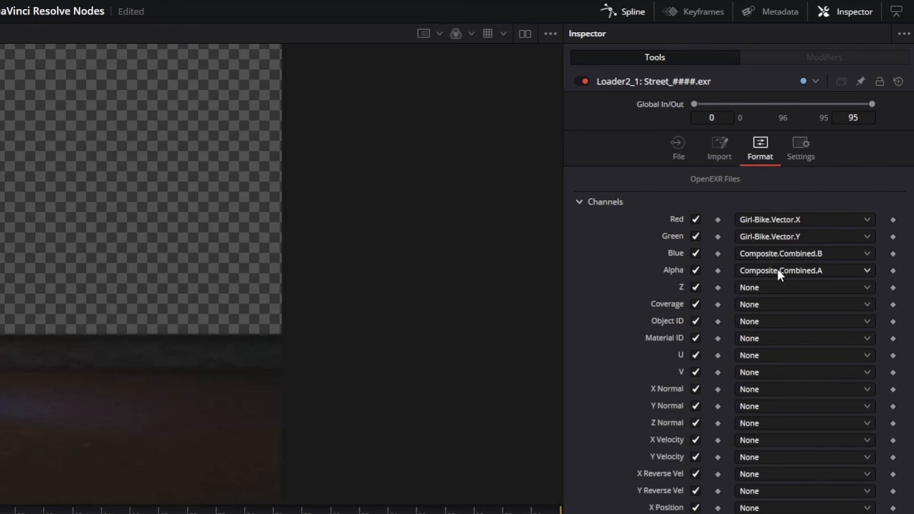
left_click(758, 254)
scroll(811, 442, "down", 1)
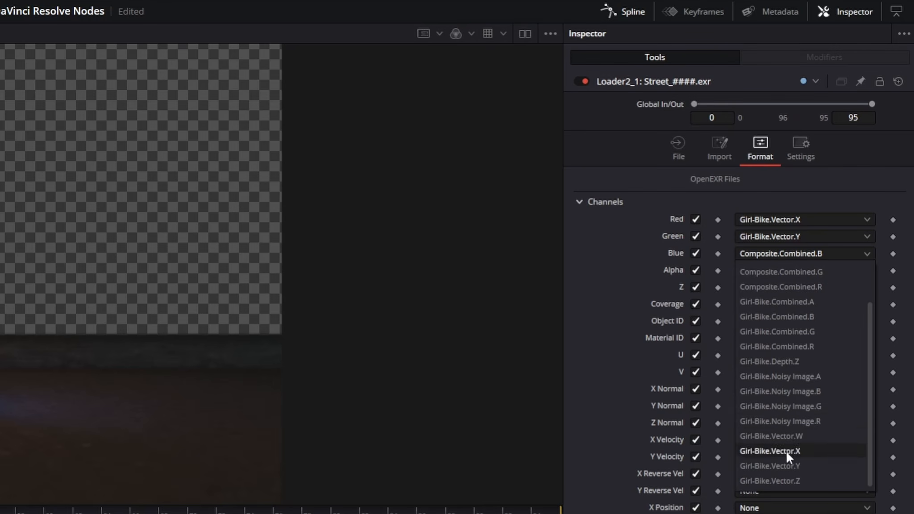
left_click(795, 479)
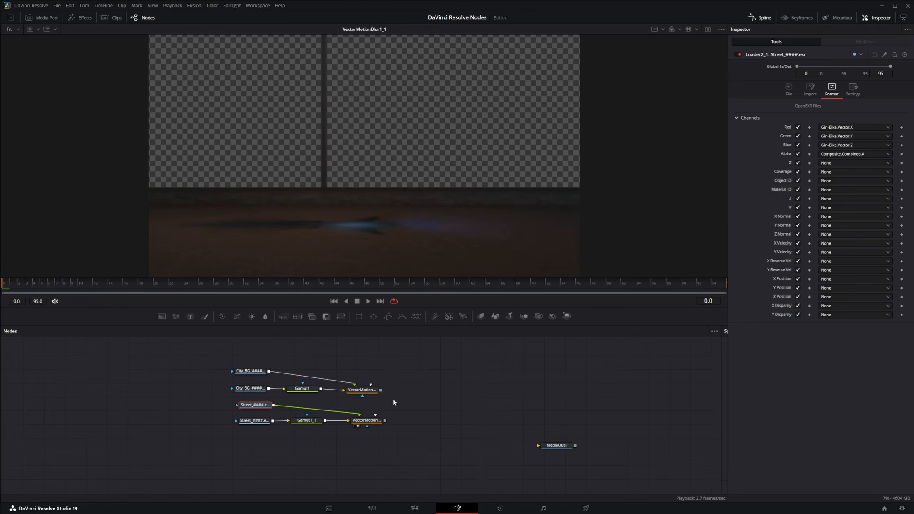
left_click(374, 423)
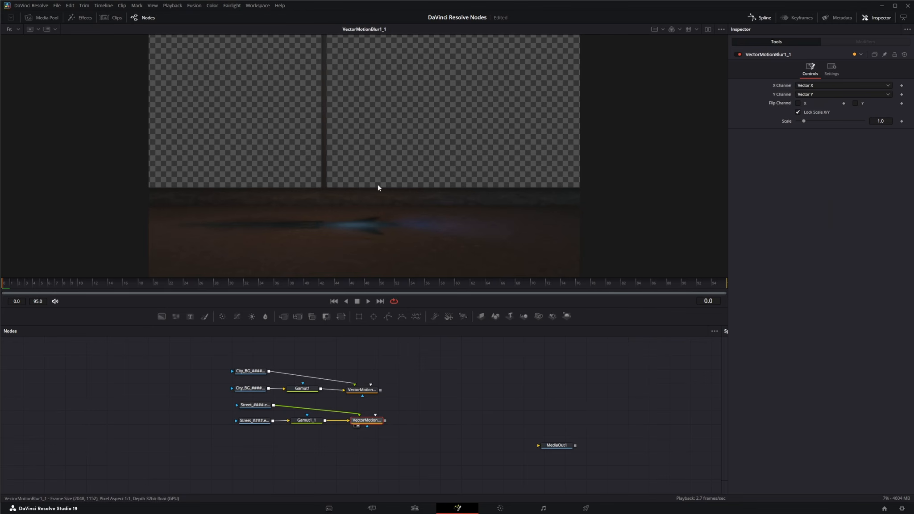
key("ctrl+s")
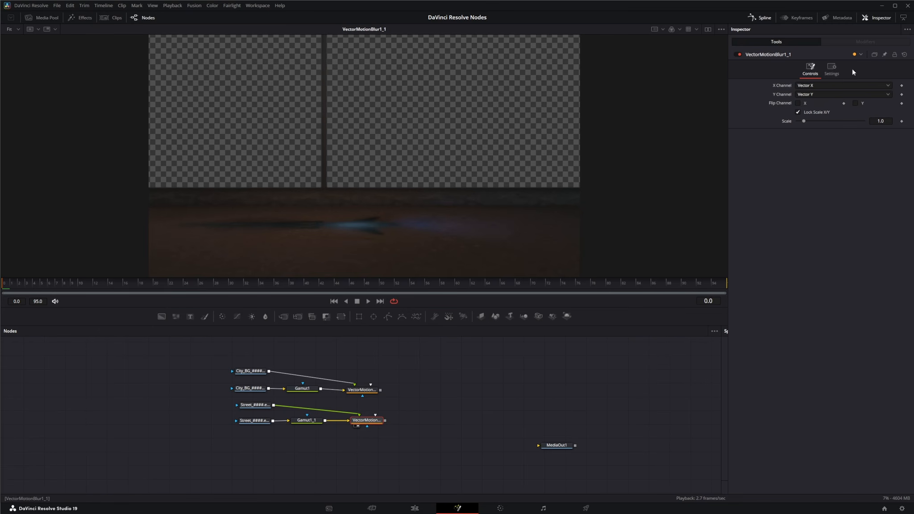
Step: Set the City_BG layer's Vector Motion Blur to read its X channel from Red and Y channel from Green
left_click(361, 390)
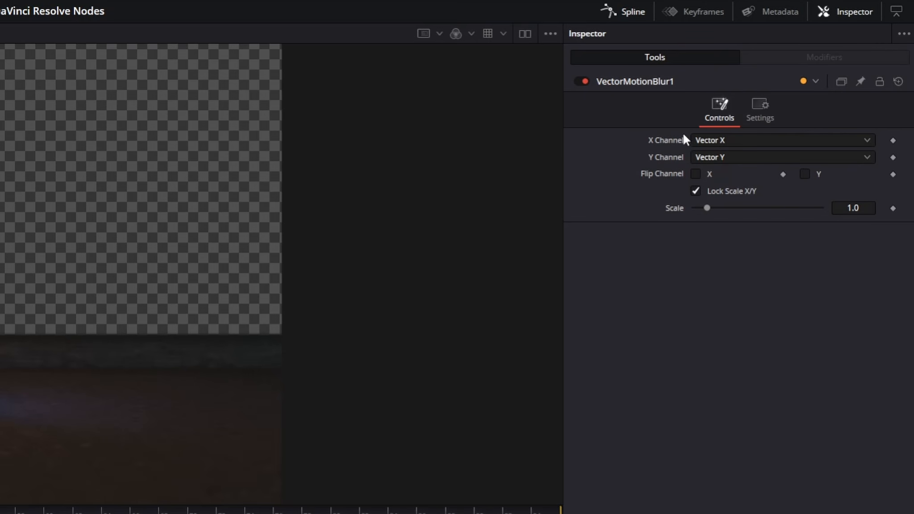
left_click(737, 140)
left_click(718, 154)
left_click(713, 156)
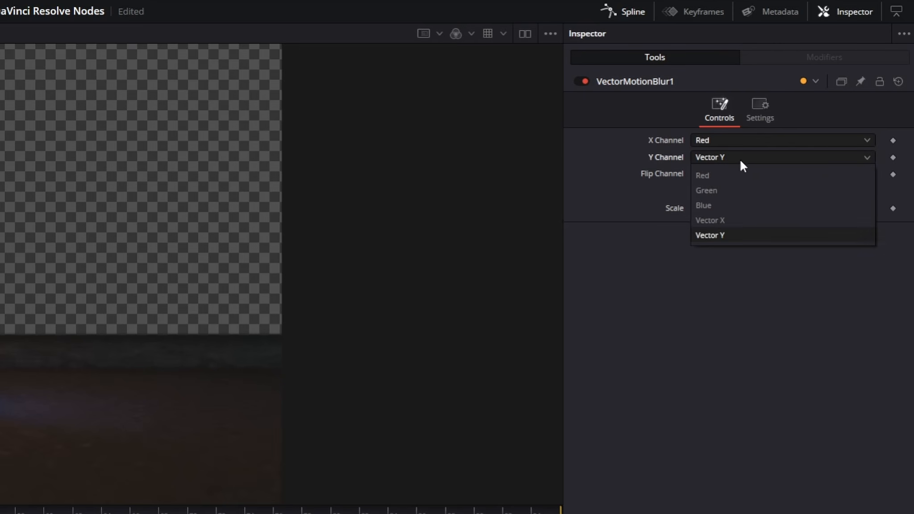
left_click(720, 191)
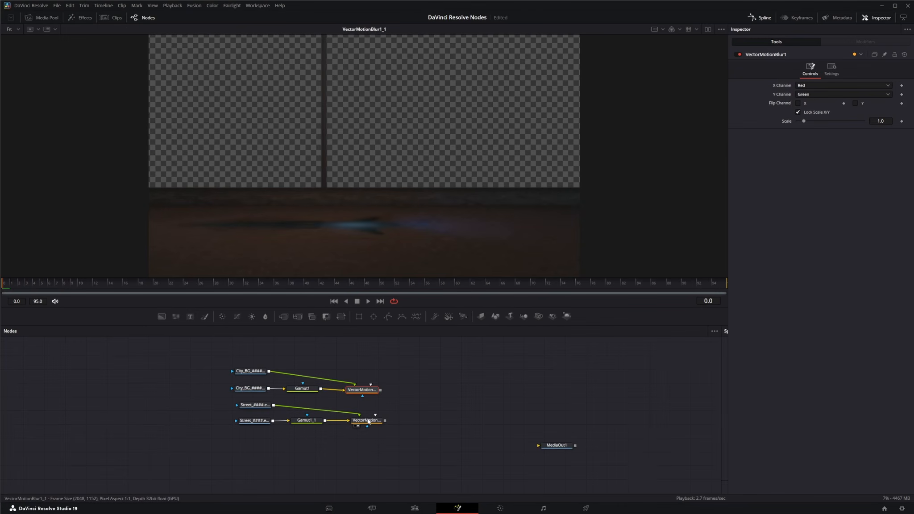
Step: Set the street layer's Vector Motion Blur X channel to Red and Y channel to Green
left_click(380, 422)
left_click(812, 86)
left_click(810, 95)
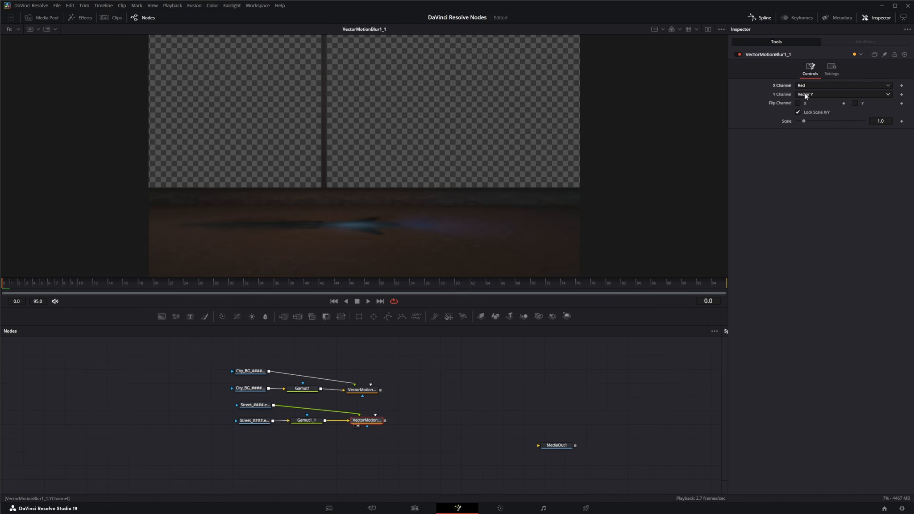
left_click(810, 94)
left_click(812, 111)
Step: Play back the blurred street layer for a few frames, and return to the first frame
left_click(368, 301)
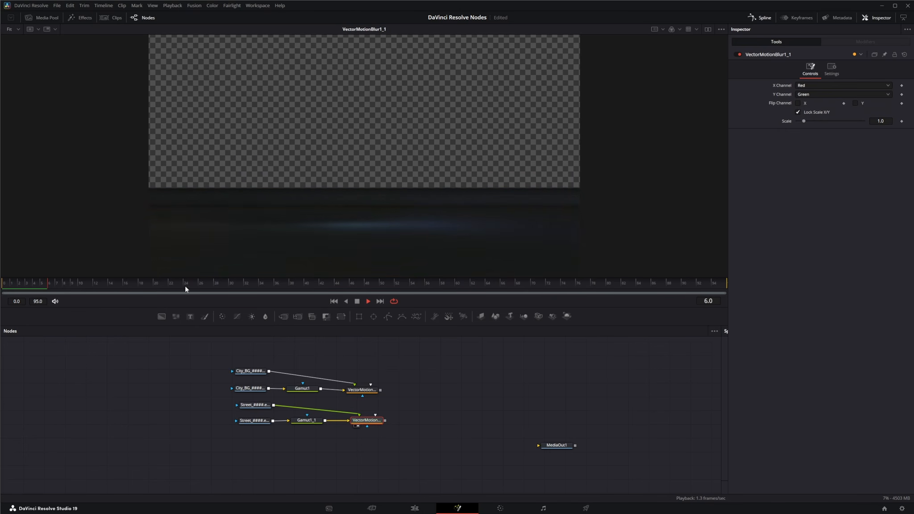
left_click(357, 301)
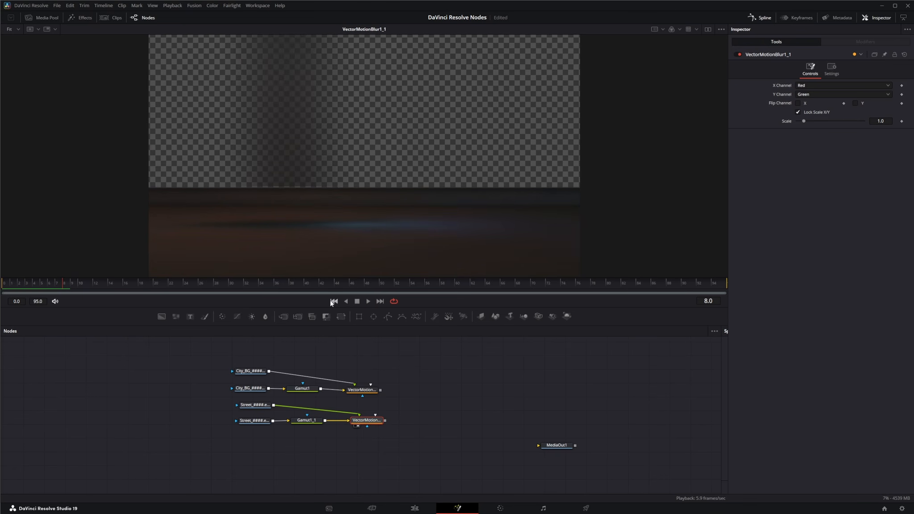
left_click(334, 301)
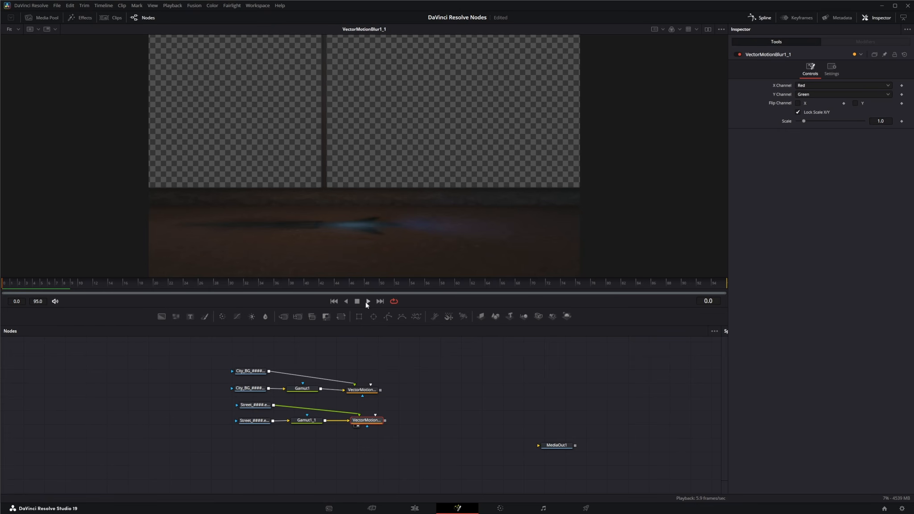
Step: At frame 1, reduce the street layer's Vector Motion Blur scale to 0.11
left_click(12, 283)
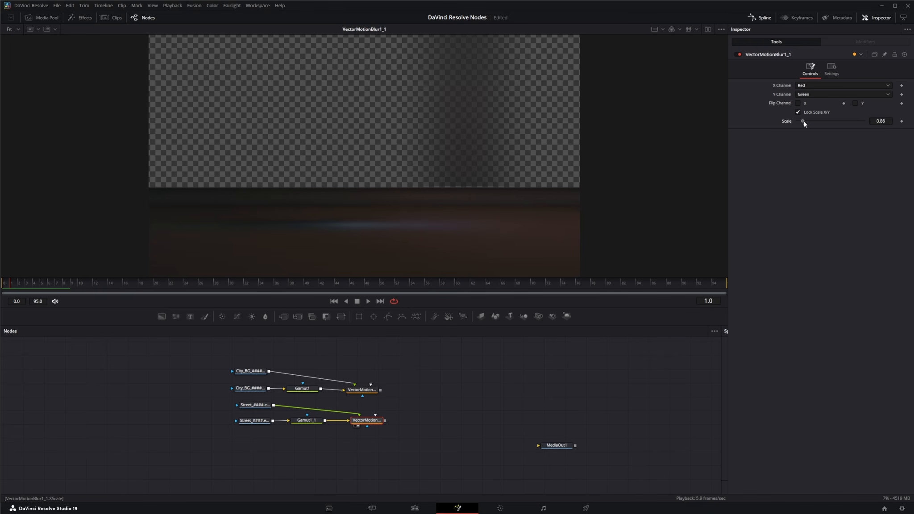
left_click_drag(800, 122, 799, 122)
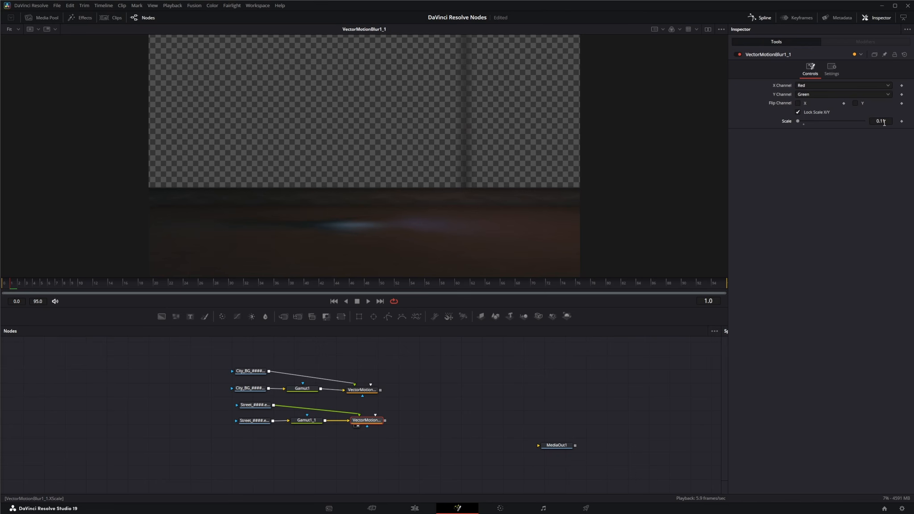
left_click_drag(884, 123, 889, 122)
Step: Add a Loader with the Girl-Bike EXR sequence from Particle Nodes Footage below the Street loaders, and display it in the viewer
left_click_drag(430, 415, 419, 405)
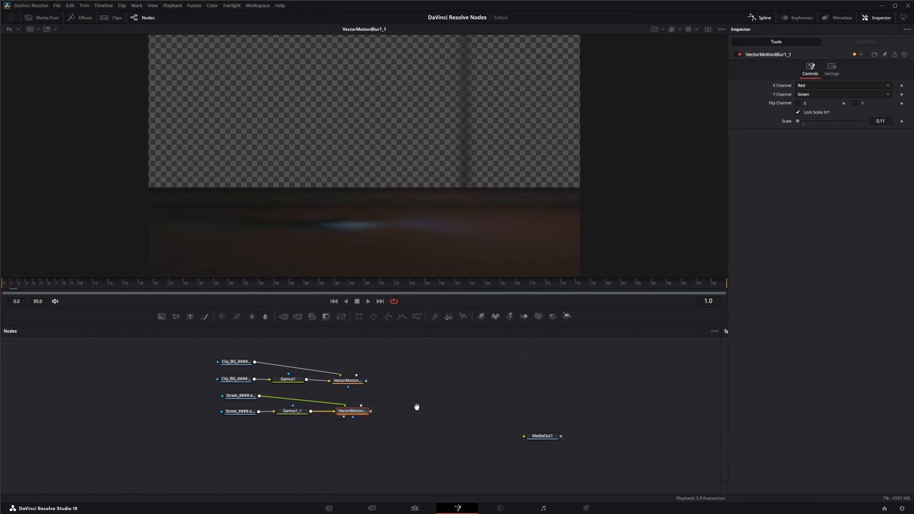
left_click(227, 454)
key("shift+space")
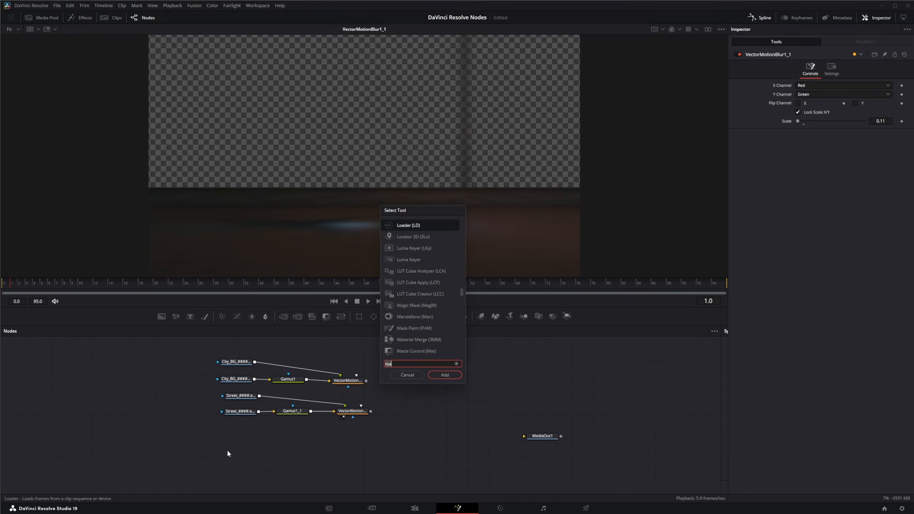
type("loa")
key("Return")
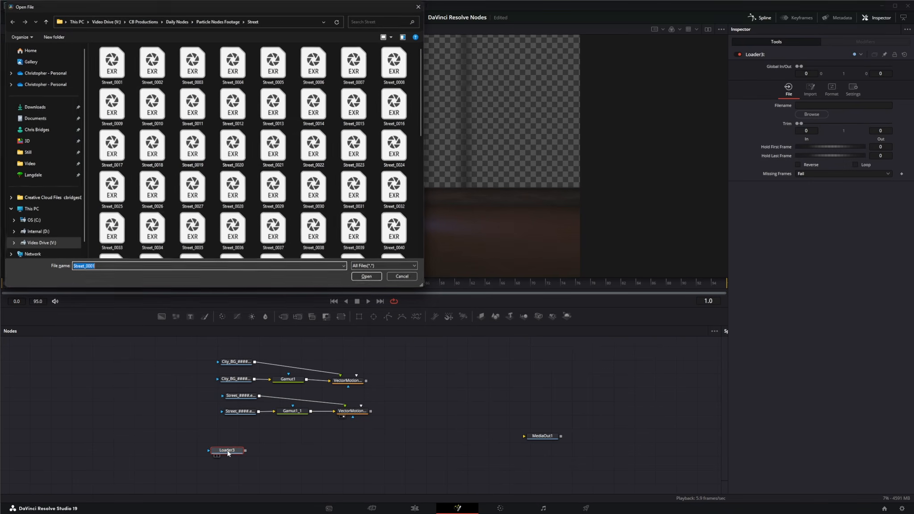
left_click(213, 20)
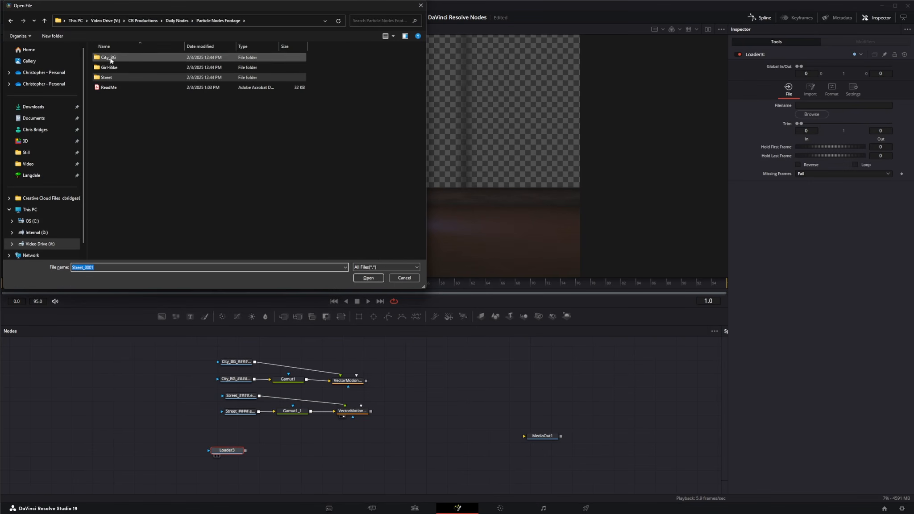
double_click(105, 68)
double_click(105, 71)
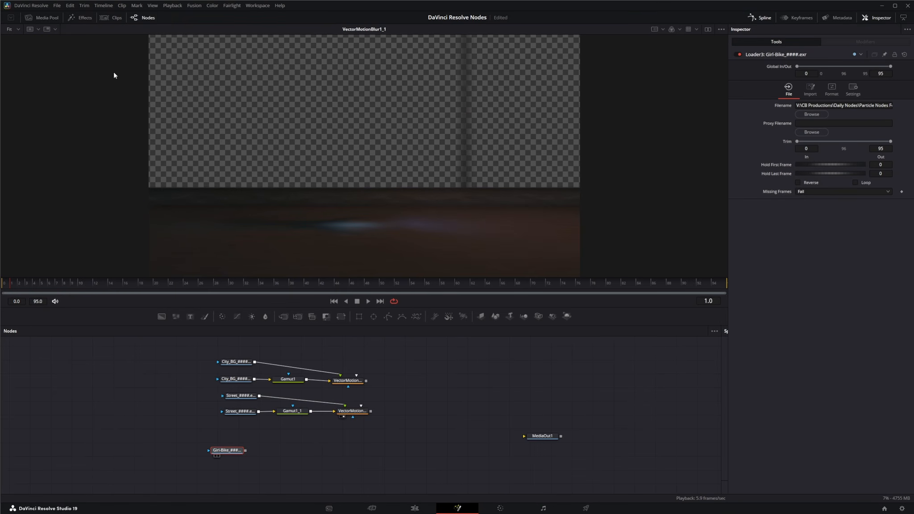
left_click_drag(225, 454, 254, 185)
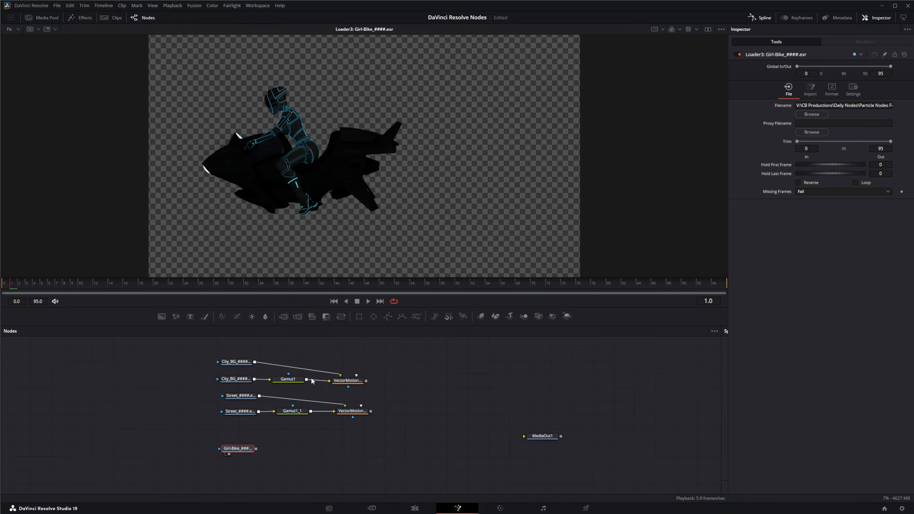
Step: Copy the street layer's sRGB Gamut node and feed the copy from the Girl-Bike loader
left_click(294, 411)
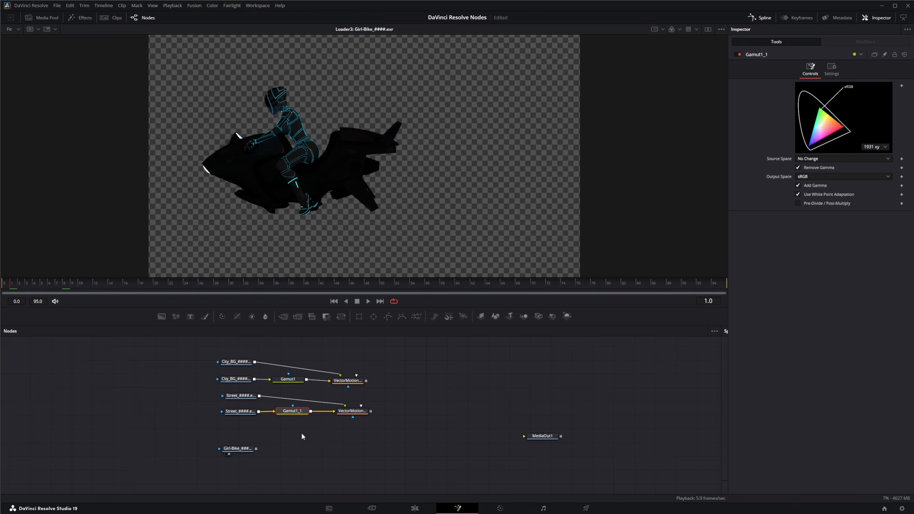
key("shift+space")
key("Escape")
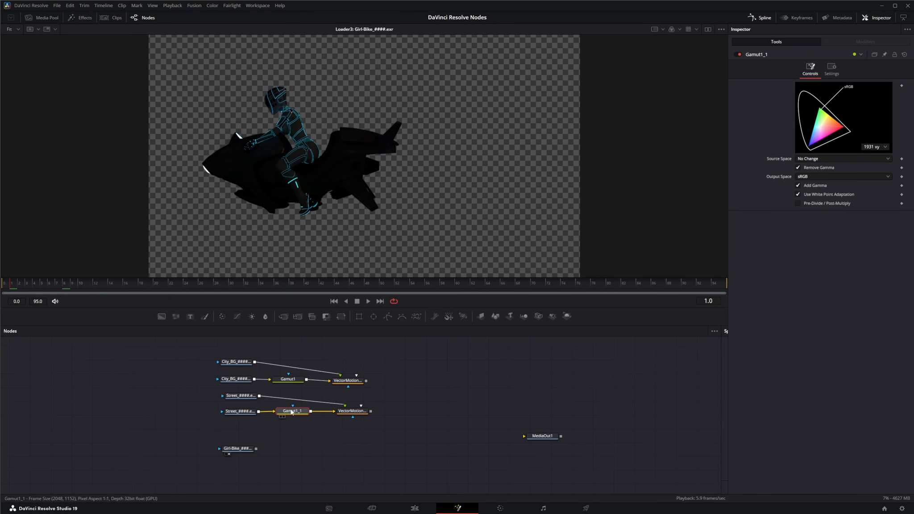
left_click(301, 467)
key("ctrl+v")
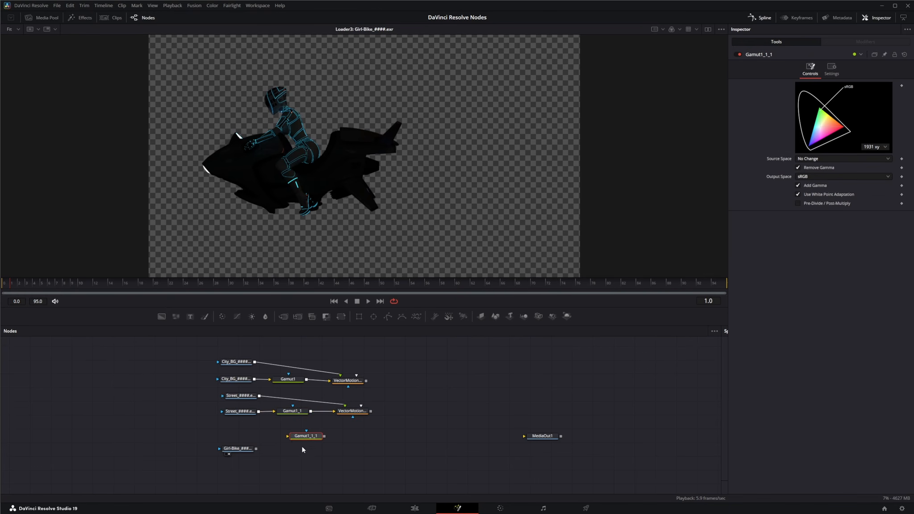
left_click_drag(303, 436, 277, 451)
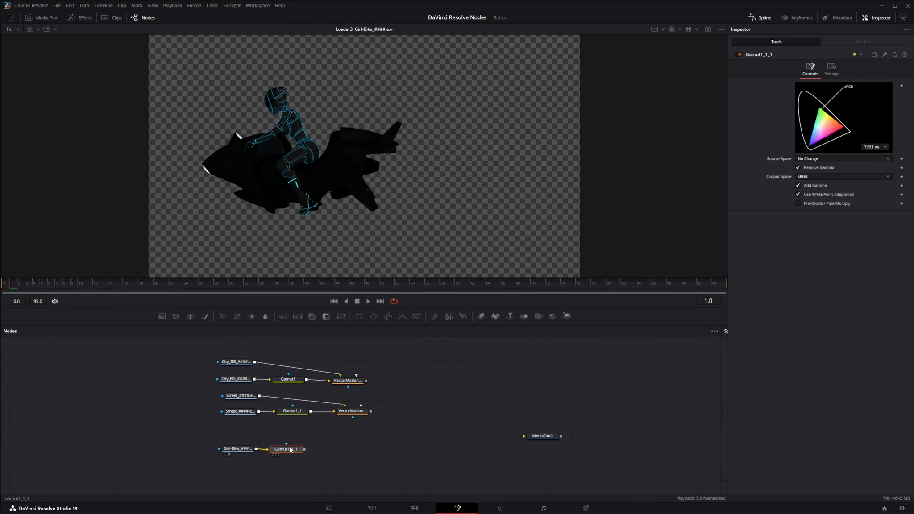
Step: Copy the street layer's Vector Motion Blur node and feed the copy from the Girl-Bike layer's Gamut node
left_click(361, 412)
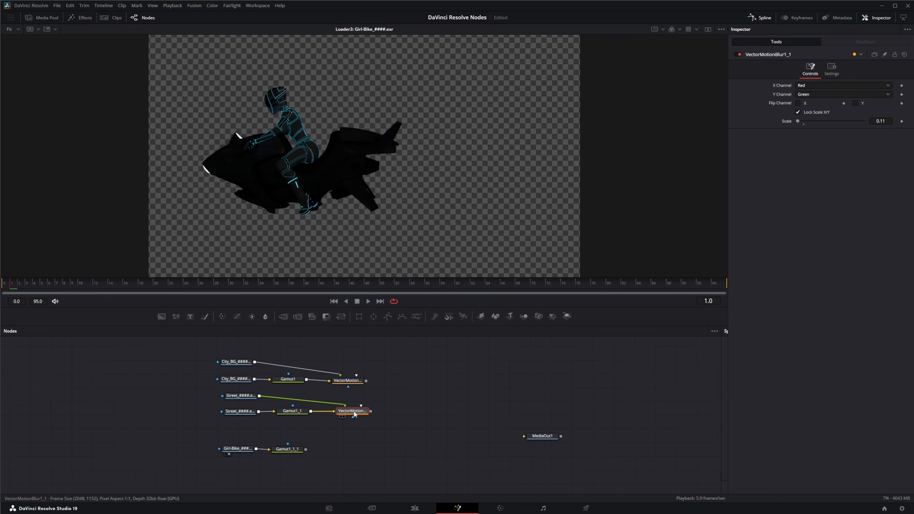
left_click(355, 453)
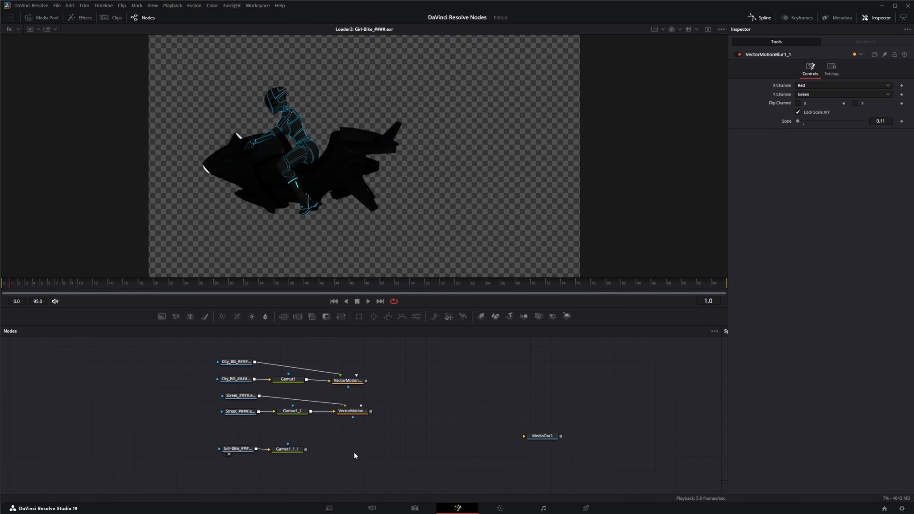
key("ctrl+v")
mouse_move(355, 455)
left_mouse_down()
mouse_move(333, 452)
mouse_move(349, 452)
left_mouse_up()
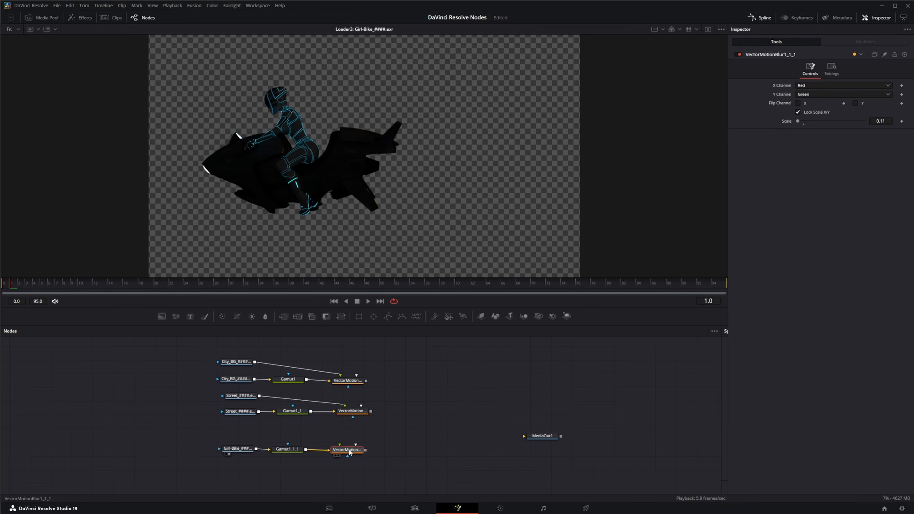
Step: Duplicate the Girl-Bike loader above the original and connect it to the vectors input of the third Vector Motion Blur
left_click(240, 451)
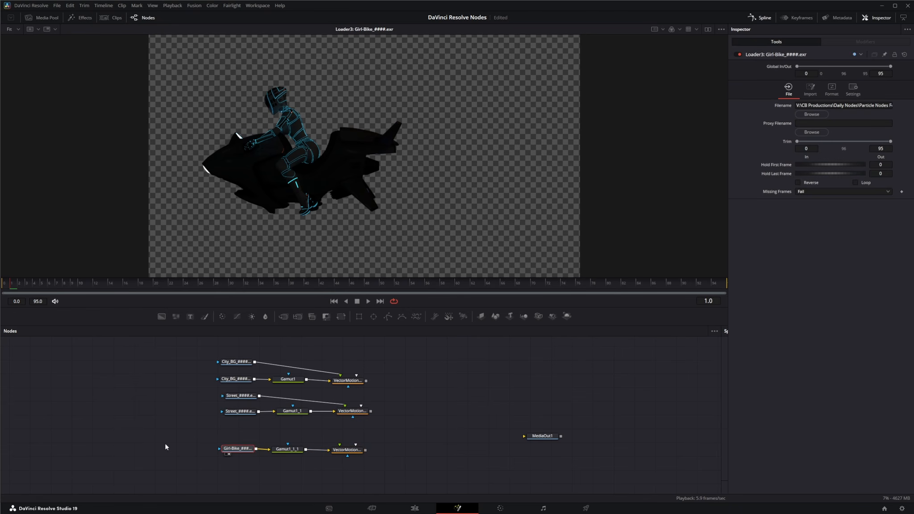
left_click(295, 432)
key("ctrl+v")
left_click_drag(296, 432, 341, 445)
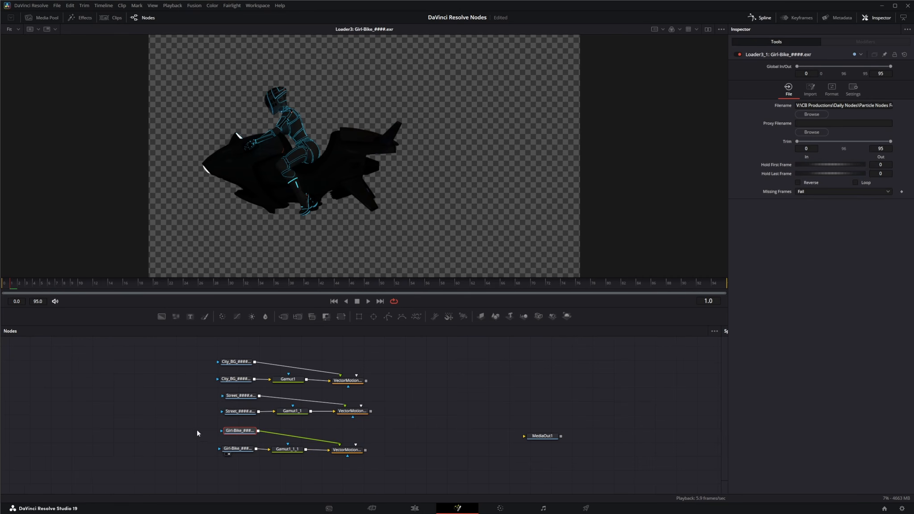
Step: Set the duplicate Girl-Bike loader's red, green and blue channels to Girl-Bike.Vector.X, Vector.Y and Vector.Z, and view the third Vector Motion Blur
left_click(835, 91)
left_click(737, 118)
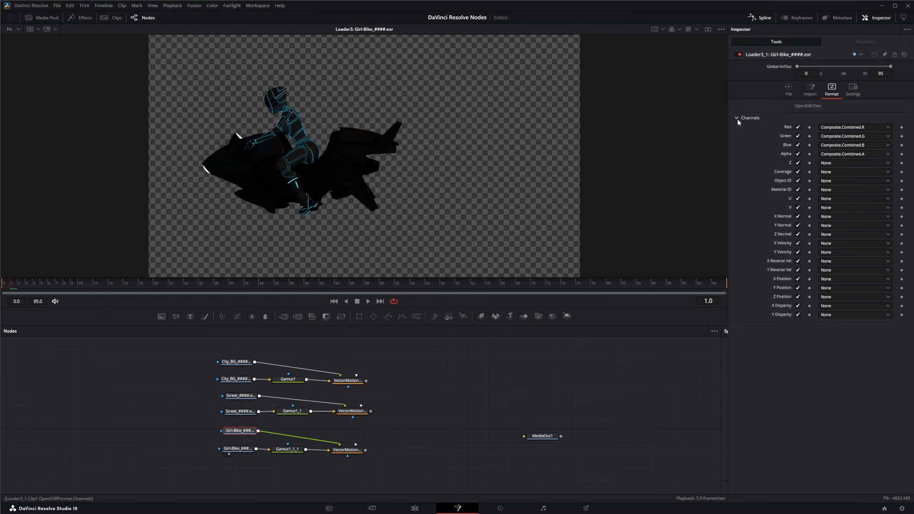
left_click(849, 129)
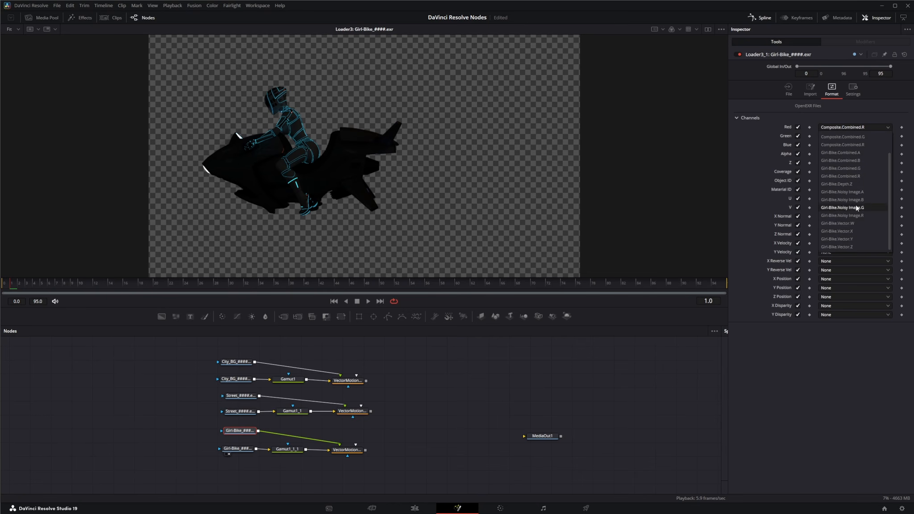
left_click(852, 231)
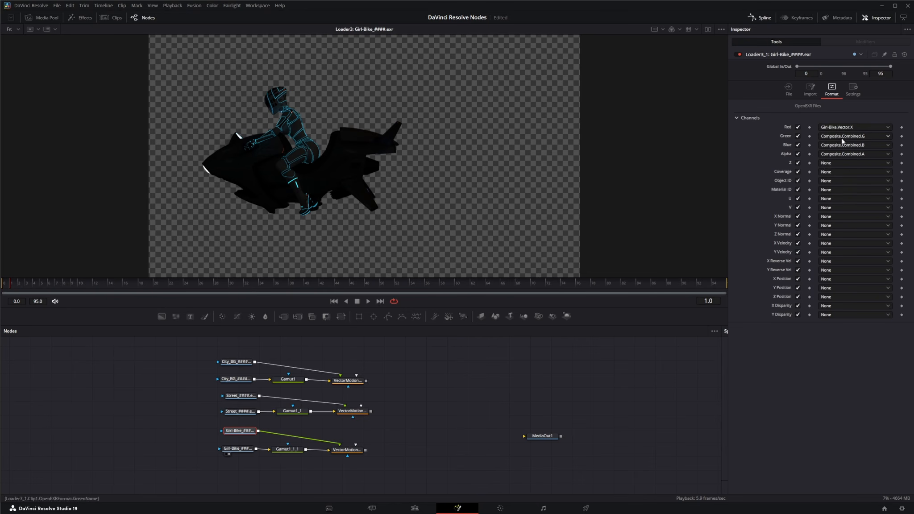
left_click(842, 136)
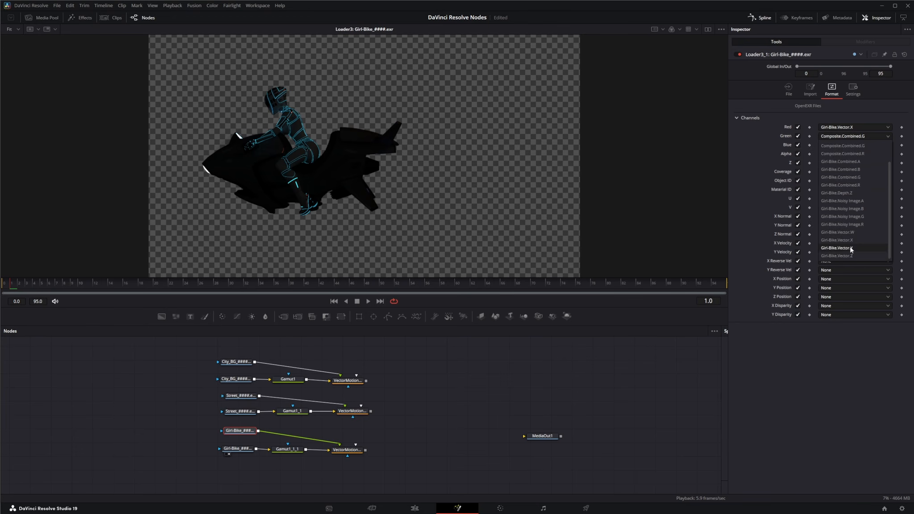
left_click(850, 248)
left_click(848, 145)
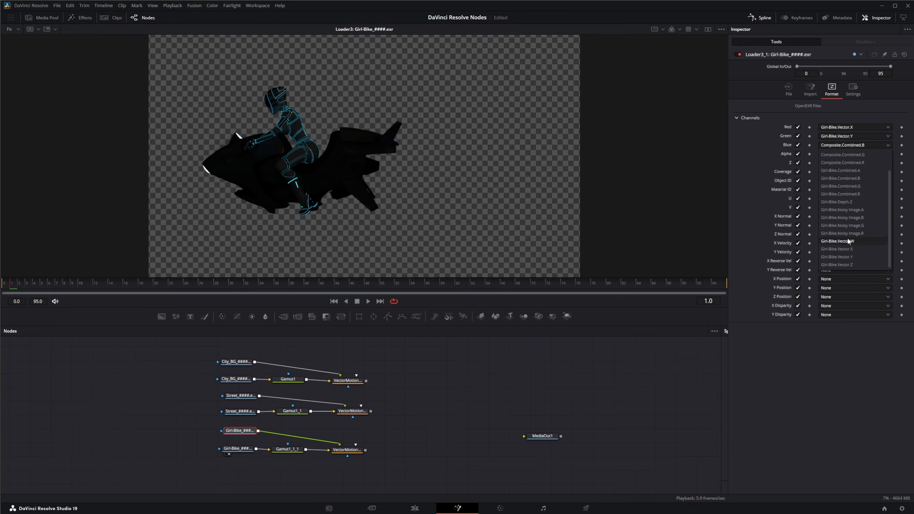
left_click(851, 264)
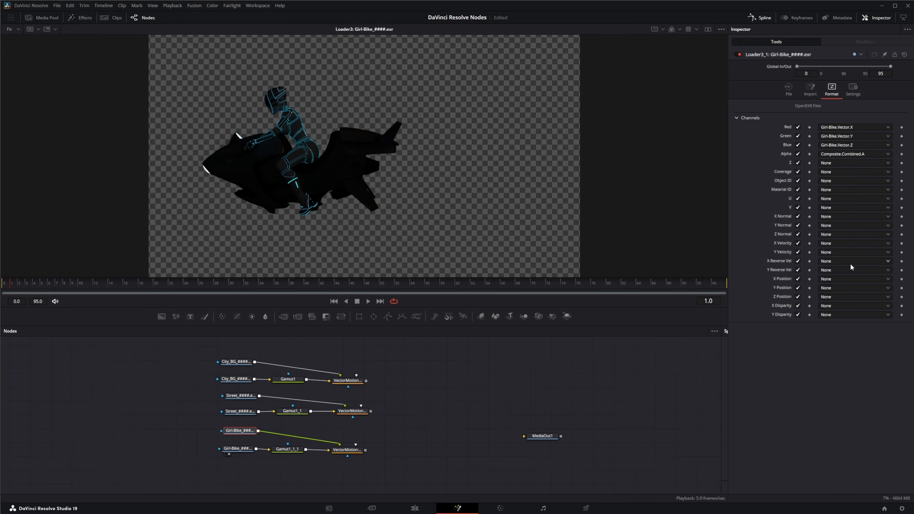
left_click(349, 451)
key("1")
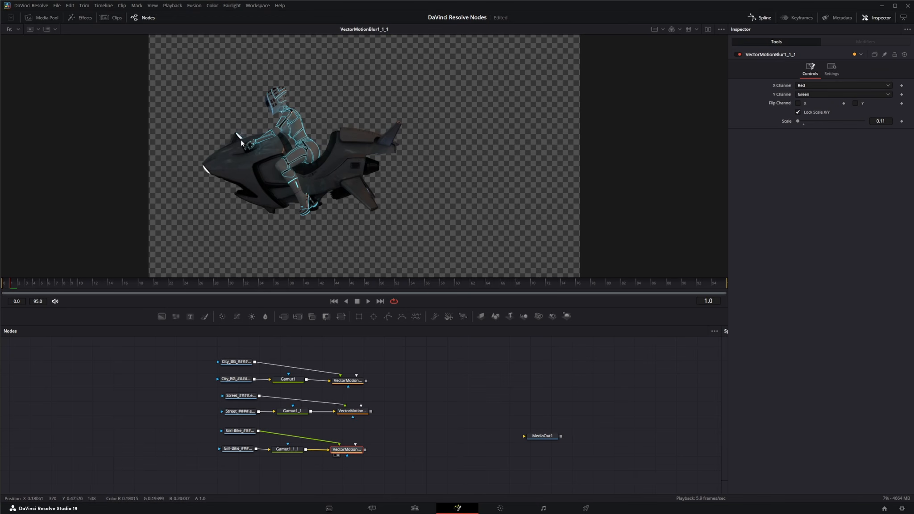
Step: Add two Merge nodes and use the first to composite the blurred street layer over the city background
left_click_drag(438, 397, 424, 394)
left_click_drag(527, 438, 633, 448)
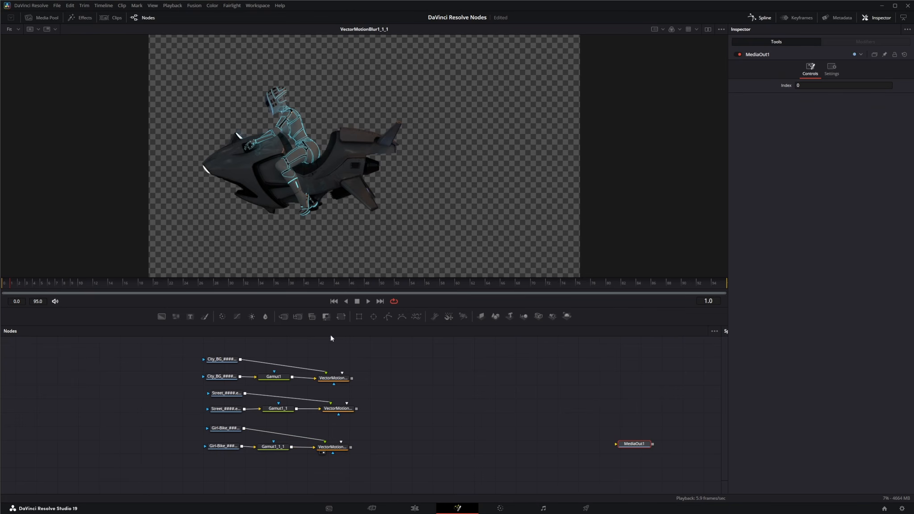
left_click_drag(283, 317, 416, 396)
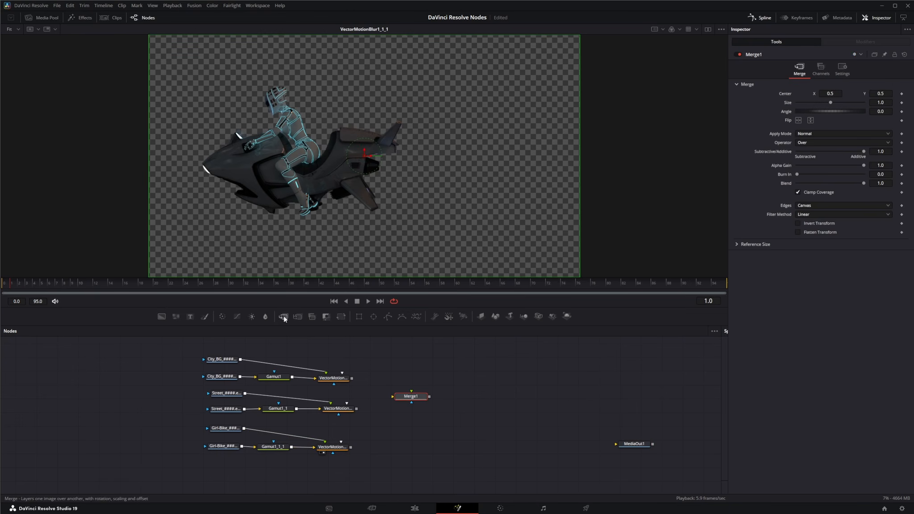
left_click_drag(283, 317, 434, 467)
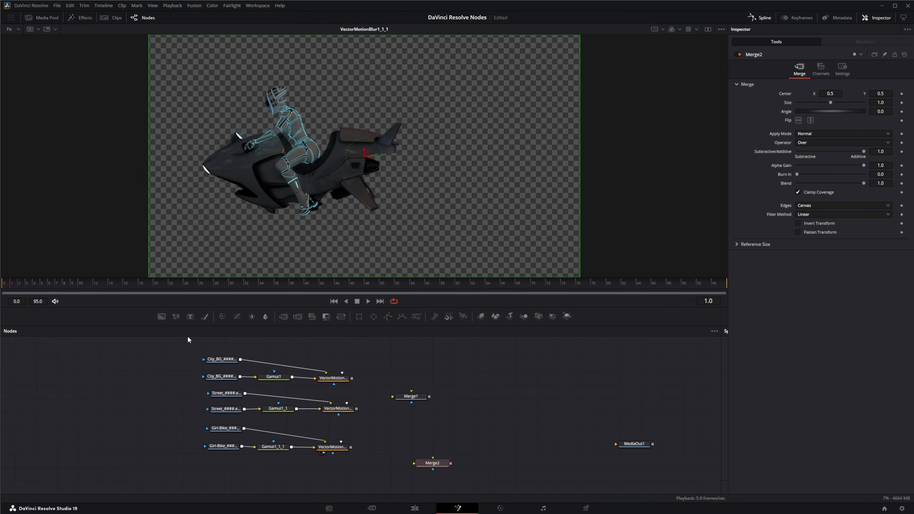
left_click_drag(352, 381, 408, 401)
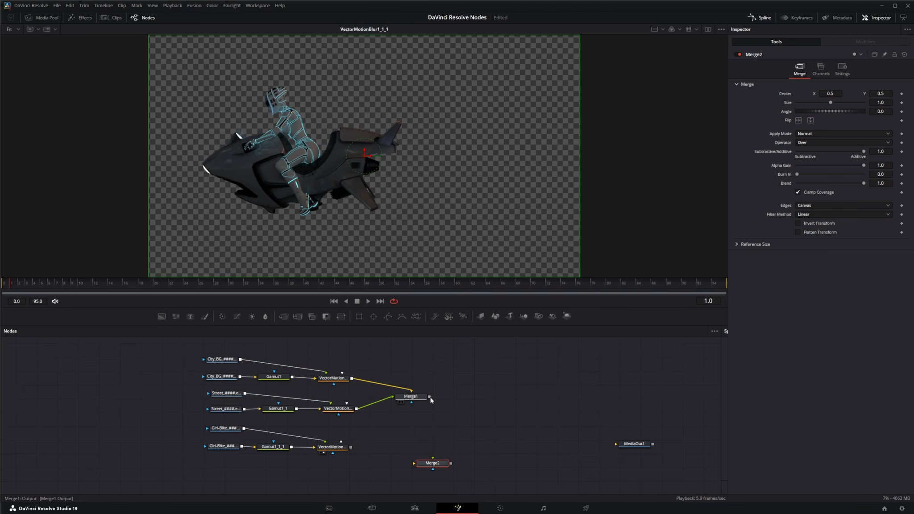
Step: Composite the blurred Girl-Bike layer over Merge1's output in Merge2, and connect the result to MediaOut1 while playing it back
left_click_drag(430, 397, 405, 142)
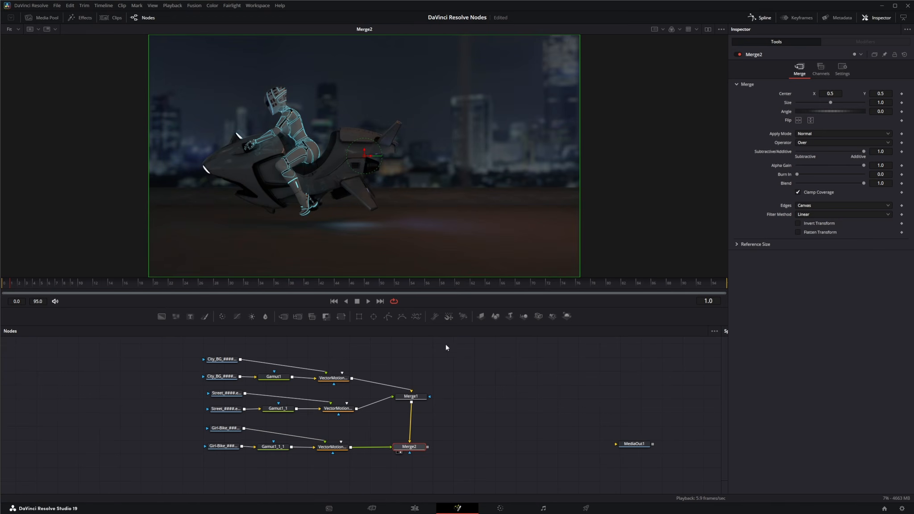
left_click(368, 301)
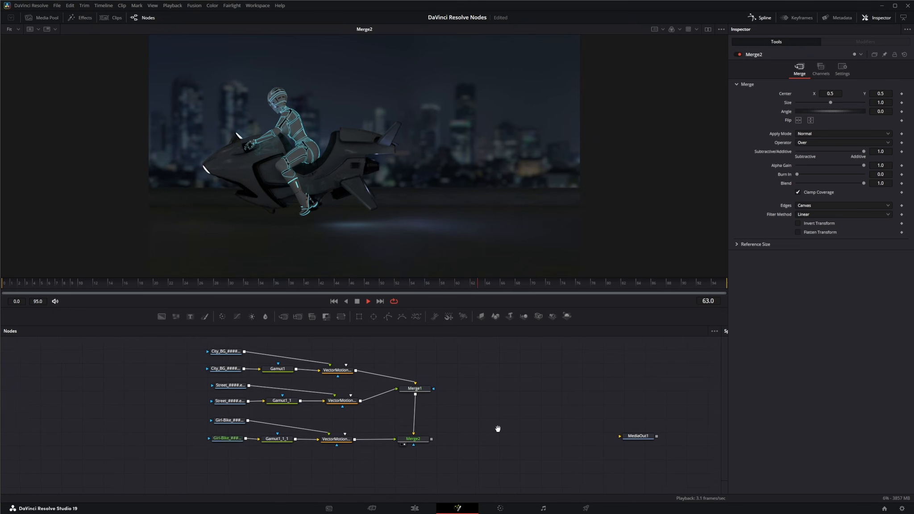
left_click_drag(429, 447, 479, 448)
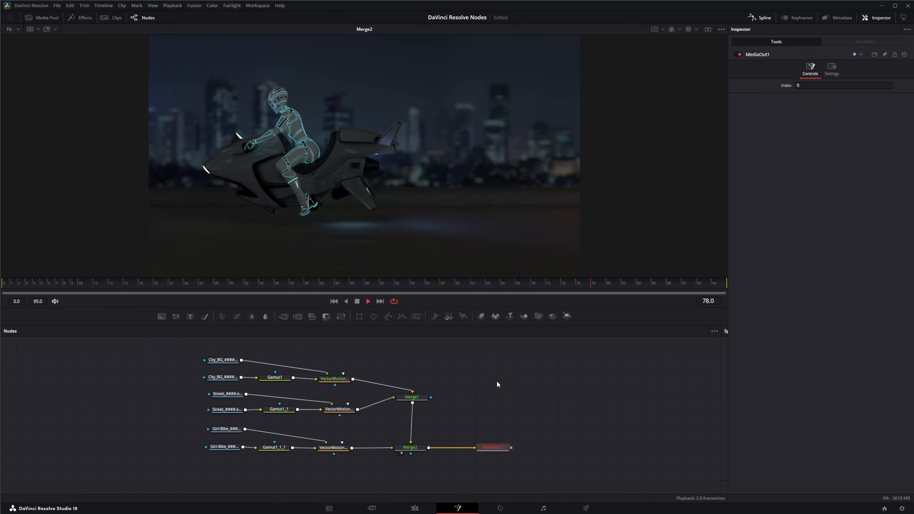